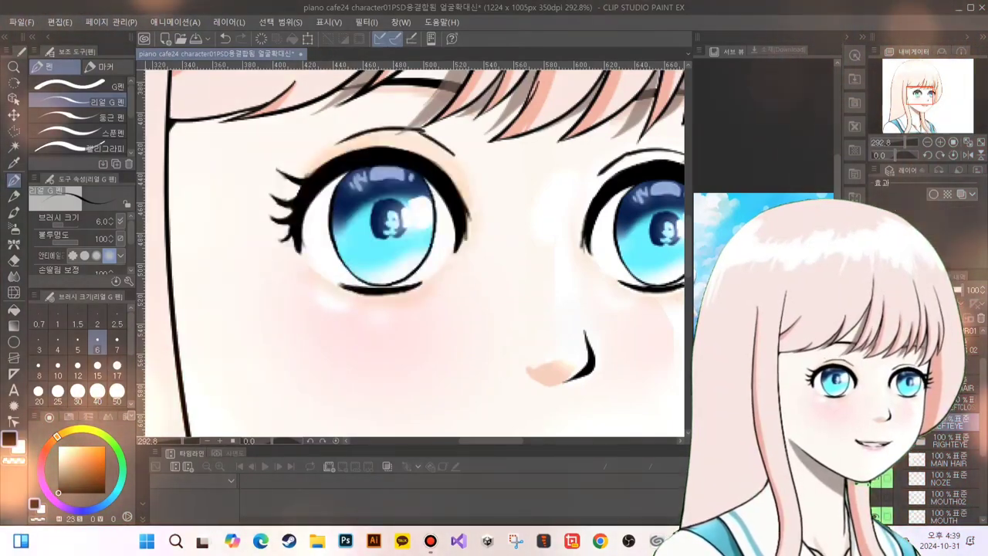
- Lower the RIGHTEYE folder's opacity to 24% and ink the closed right eyelid with lashes over it on the RIGHTCLOSEEYE layer, pen size 6
{"action": "scroll", "coordinate": [464, 223], "scroll_direction": "right", "scroll_amount": 3}
{"action": "left_click_drag", "start_coordinate": [957, 290], "coordinate": [906, 291]}
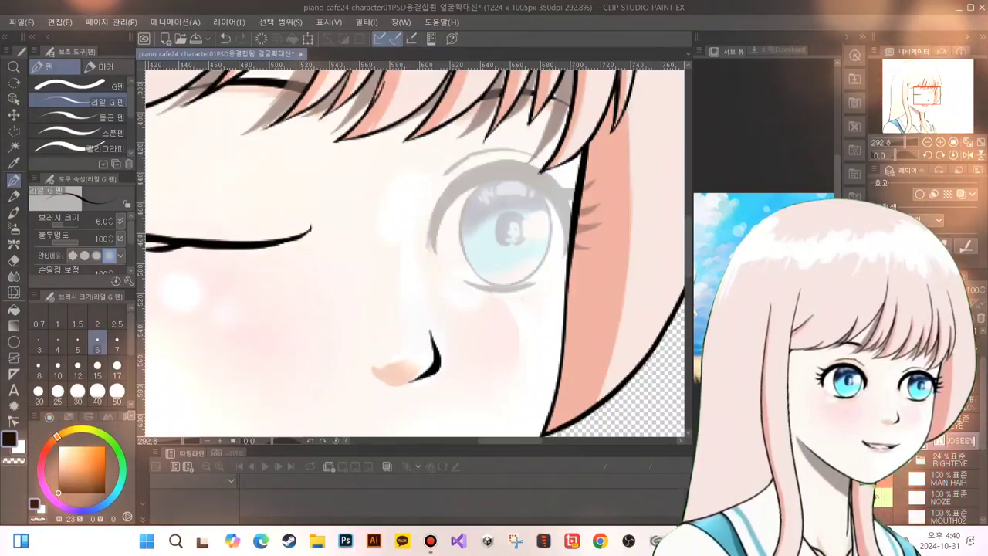
{"action": "scroll", "coordinate": [562, 231], "scroll_direction": "down", "scroll_amount": 2}
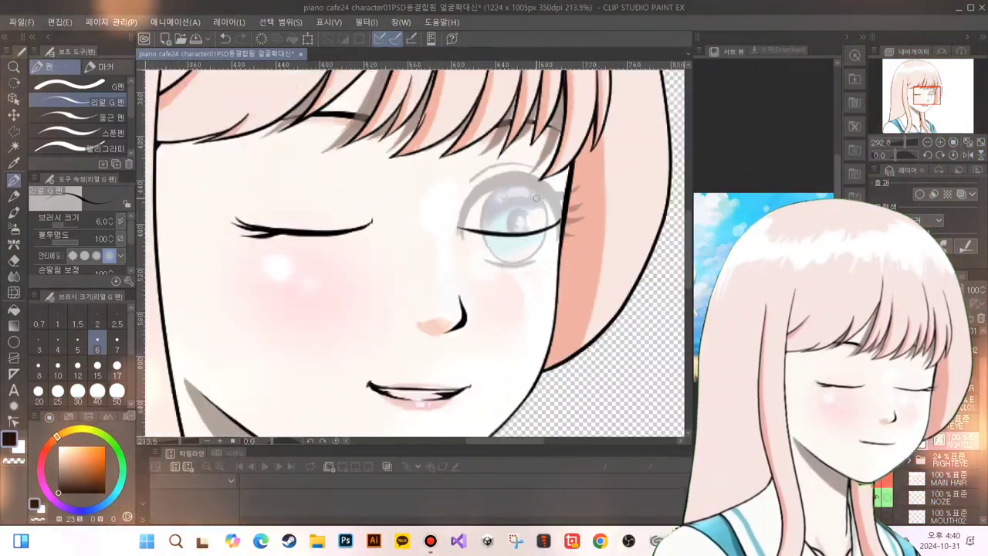
{"action": "scroll", "coordinate": [580, 252], "scroll_direction": "up", "scroll_amount": 3}
{"action": "left_click_drag", "start_coordinate": [544, 266], "coordinate": [608, 261]}
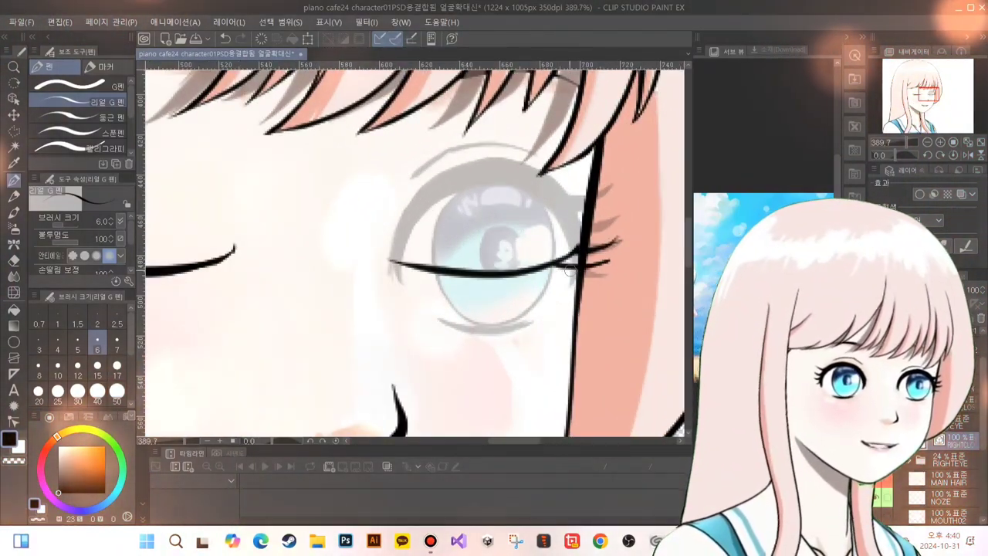
{"action": "scroll", "coordinate": [575, 254], "scroll_direction": "down", "scroll_amount": 3}
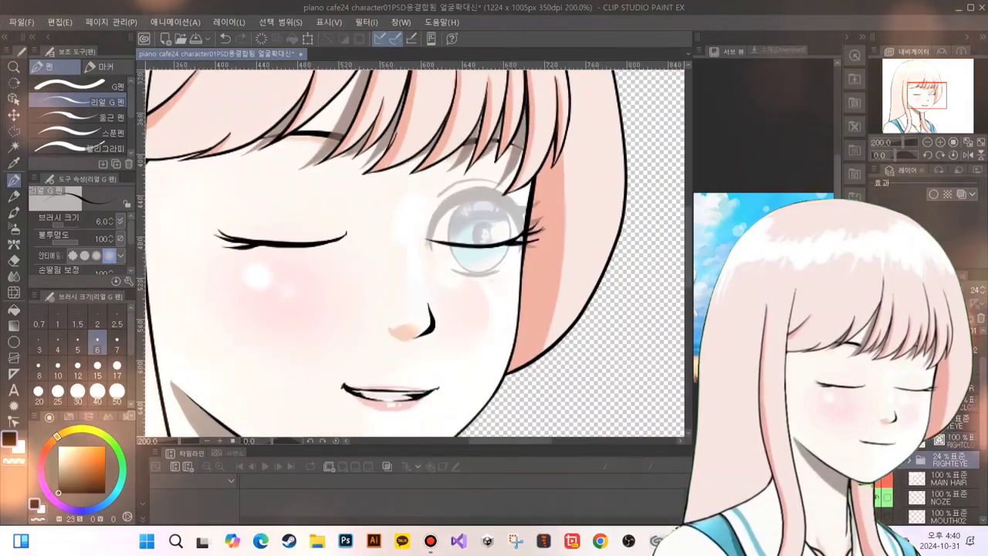
{"action": "scroll", "coordinate": [415, 247], "scroll_direction": "down", "scroll_amount": 1}
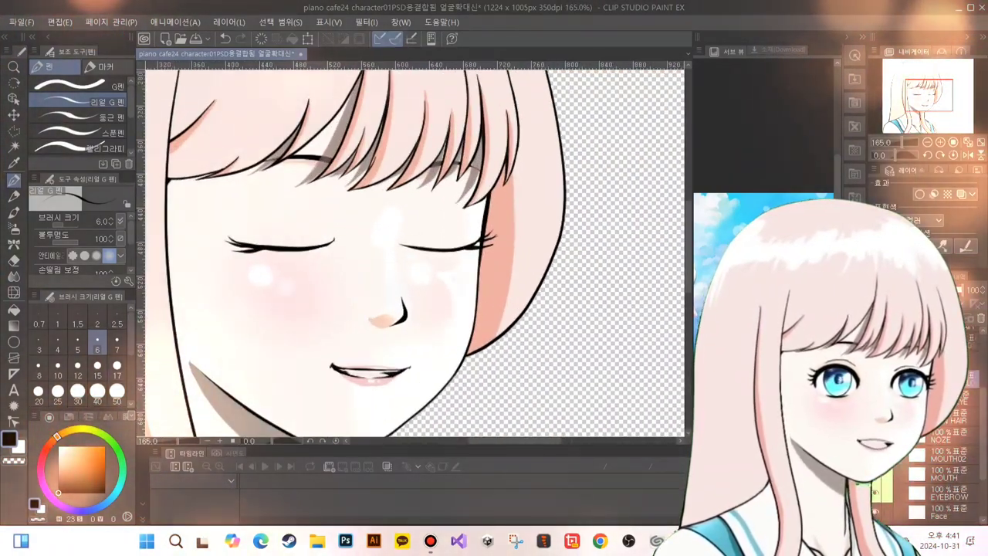
- Add a MOUTH03 layer and outline an open mouth on it with pen size 3, over the MOUTH layer dimmed to 32%
{"action": "scroll", "coordinate": [926, 463], "scroll_direction": "down", "scroll_amount": 3}
{"action": "left_click", "coordinate": [947, 455]}
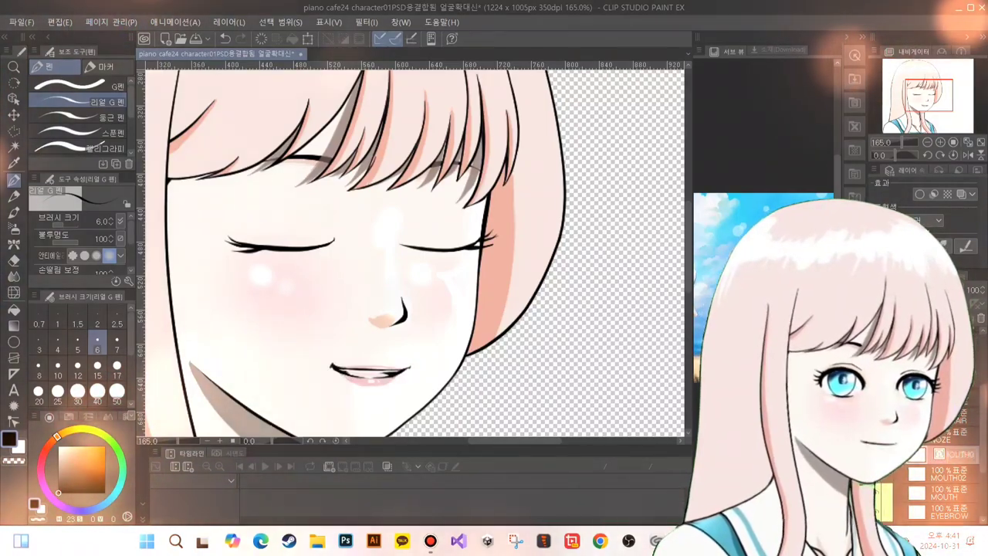
{"action": "left_click", "coordinate": [948, 491]}
{"action": "scroll", "coordinate": [340, 364], "scroll_direction": "up", "scroll_amount": 4}
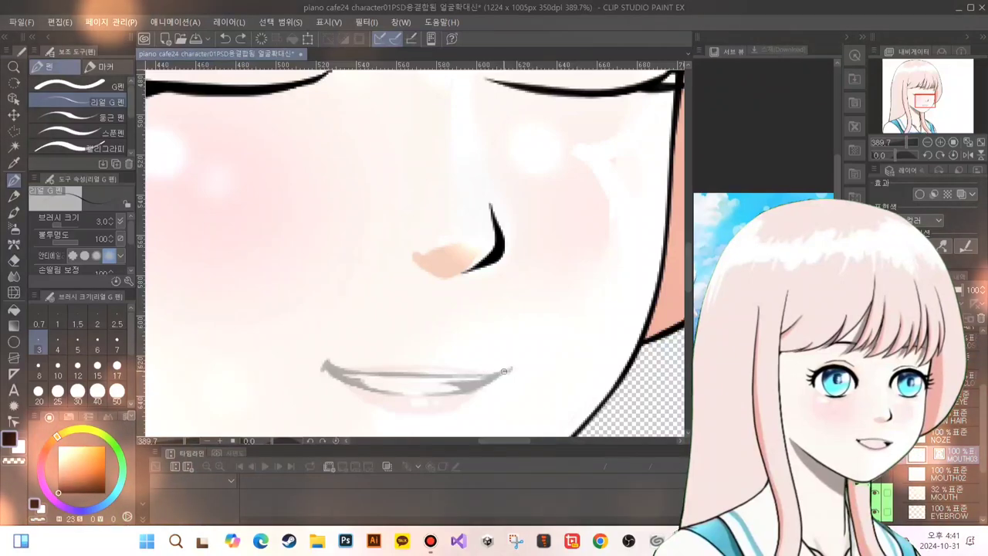
{"action": "left_click_drag", "start_coordinate": [504, 371], "coordinate": [326, 365]}
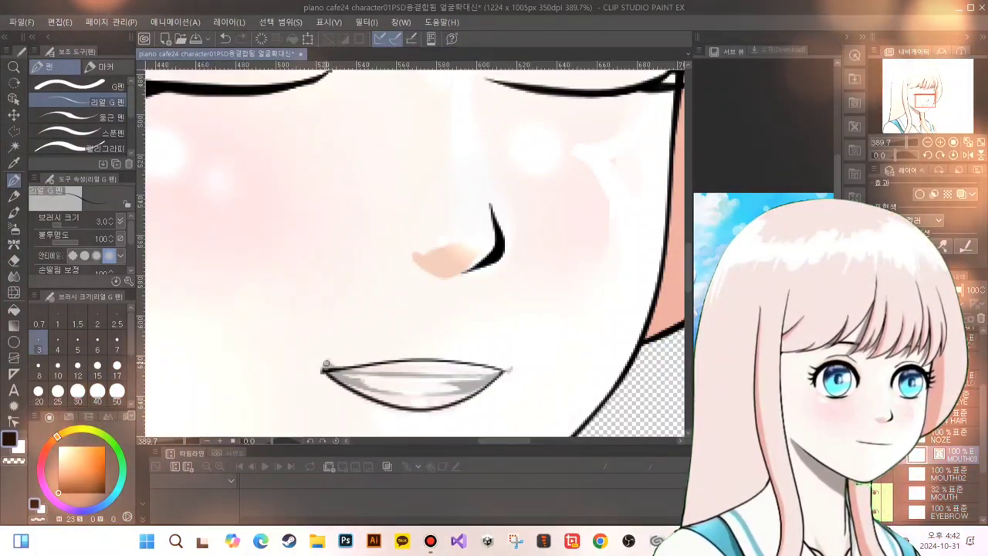
- Add a new layer below MOUTH03 and sample the pale tooth colour from the MOUTH layer at 100% opacity
{"action": "key", "text": "ctrl+shift+n"}
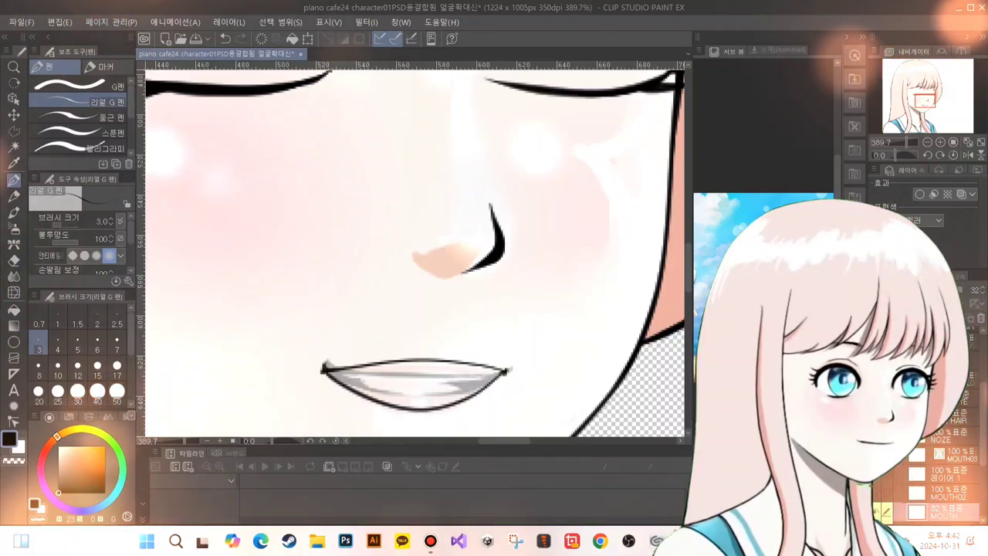
{"action": "left_click", "coordinate": [937, 511]}
{"action": "key", "text": "i"}
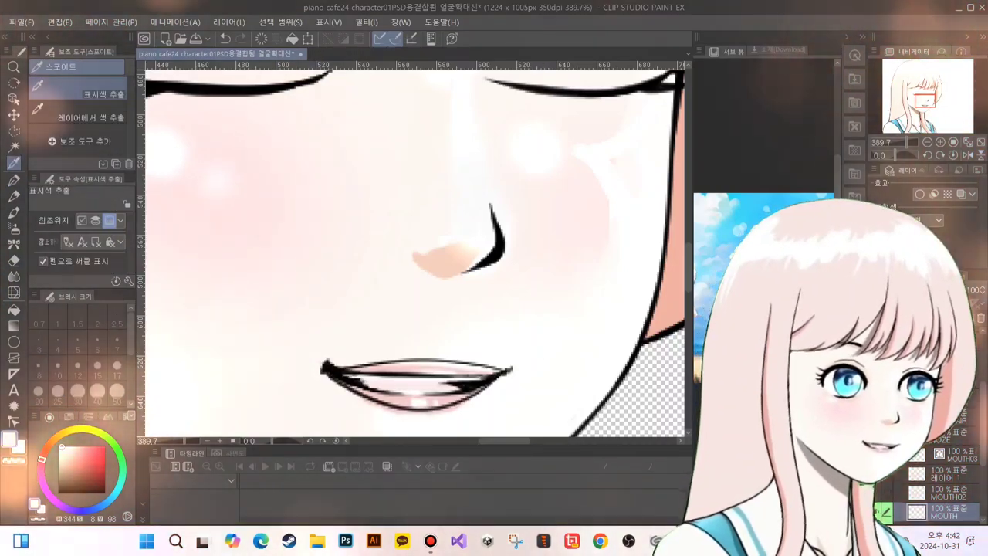
{"action": "key", "text": "Delete"}
{"action": "key", "text": "p"}
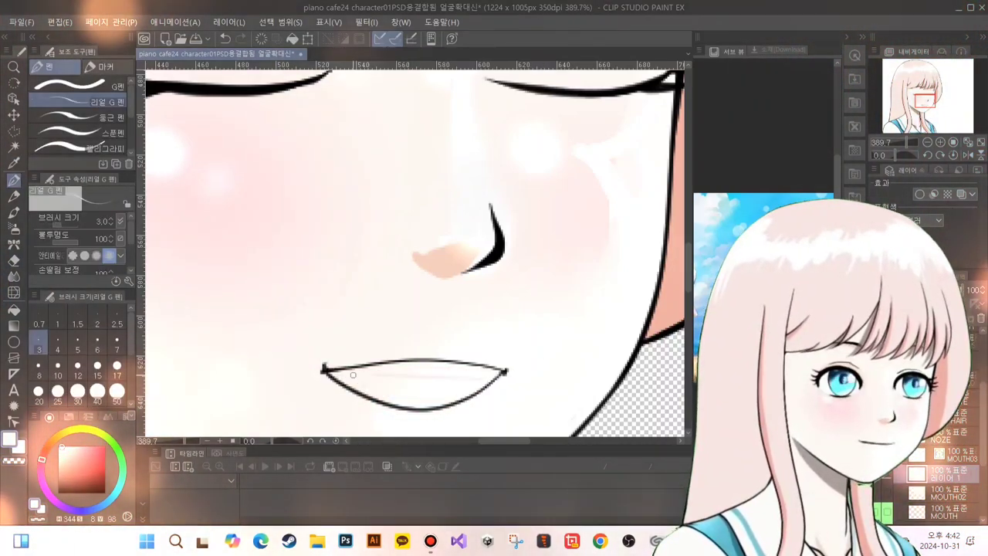
- Fill the inside of the open mouth outline with the pale colour and sample the lip pink from the original mouth
{"action": "key", "text": "g"}
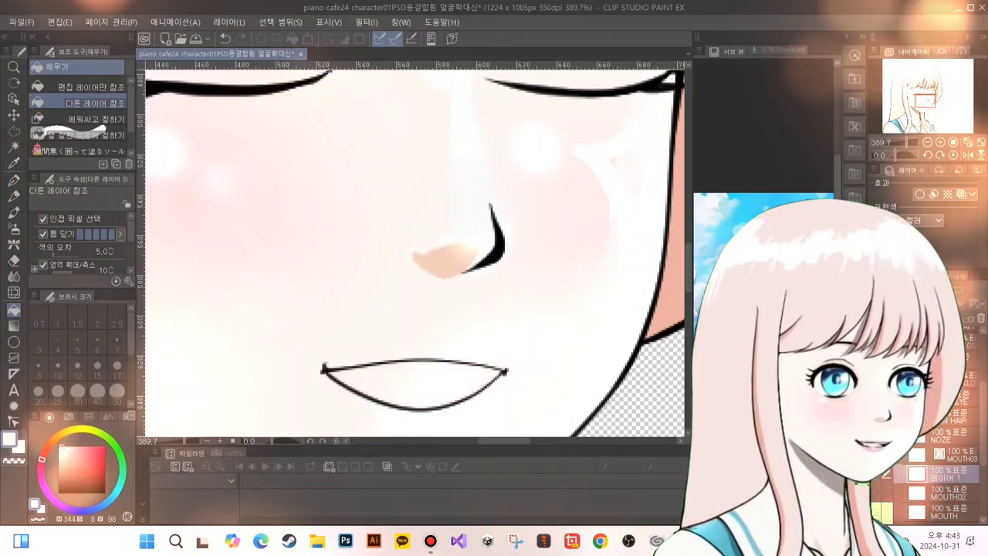
{"action": "key", "text": "ctrl+z"}
{"action": "key", "text": "ctrl+y"}
{"action": "left_click", "coordinate": [417, 386]}
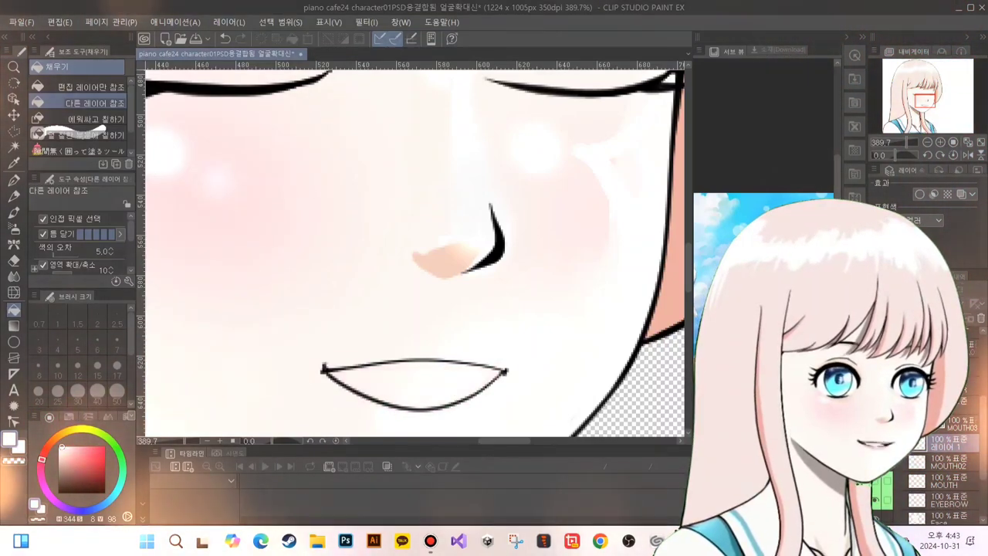
{"action": "key", "text": "ctrl+z"}
{"action": "key", "text": "i"}
{"action": "key", "text": "ctrl+y"}
{"action": "scroll", "coordinate": [430, 405], "scroll_direction": "up", "scroll_amount": 1}
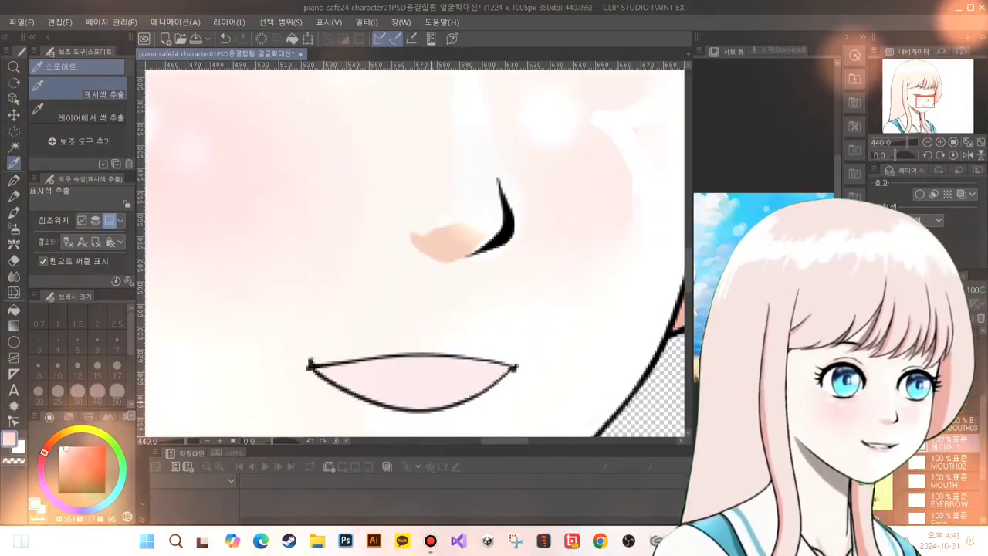
- Paint the upper and lower lips in the sampled pink around the mouth outline, with white highlights on the lower lip
{"action": "key", "text": "p"}
{"action": "left_click_drag", "start_coordinate": [501, 405], "coordinate": [430, 416]}
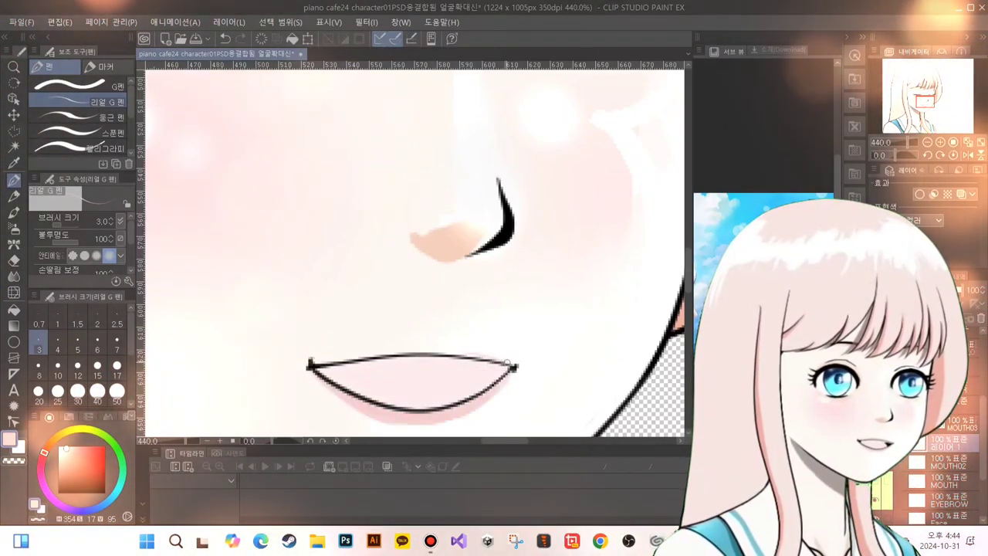
{"action": "mouse_move", "coordinate": [507, 363]}
{"action": "left_mouse_down"}
{"action": "mouse_move", "coordinate": [414, 349]}
{"action": "mouse_move", "coordinate": [332, 362]}
{"action": "left_mouse_up"}
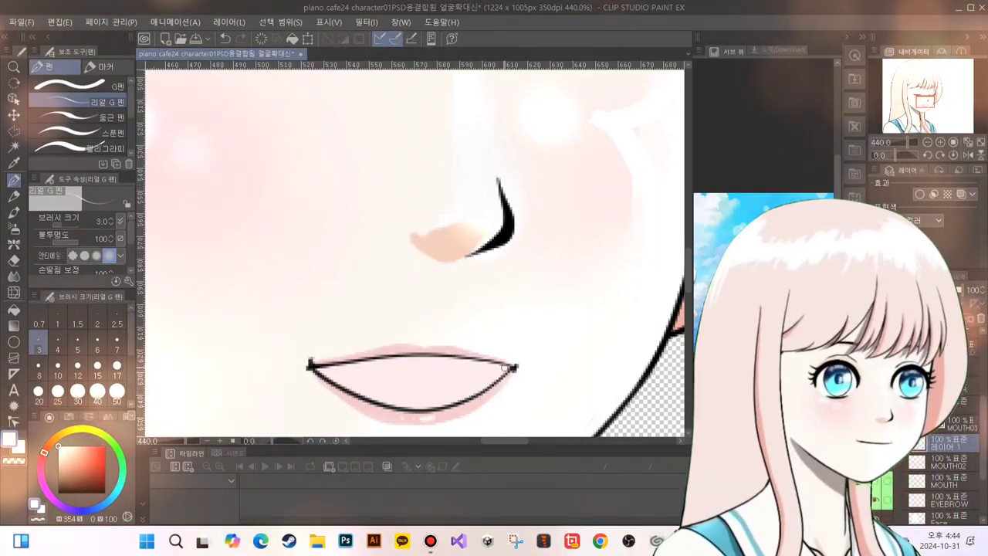
- Shade the mouth corner with dark red and merge the colour layer with the MOUTH03 line layer
{"action": "left_click", "coordinate": [373, 366], "text": "alt"}
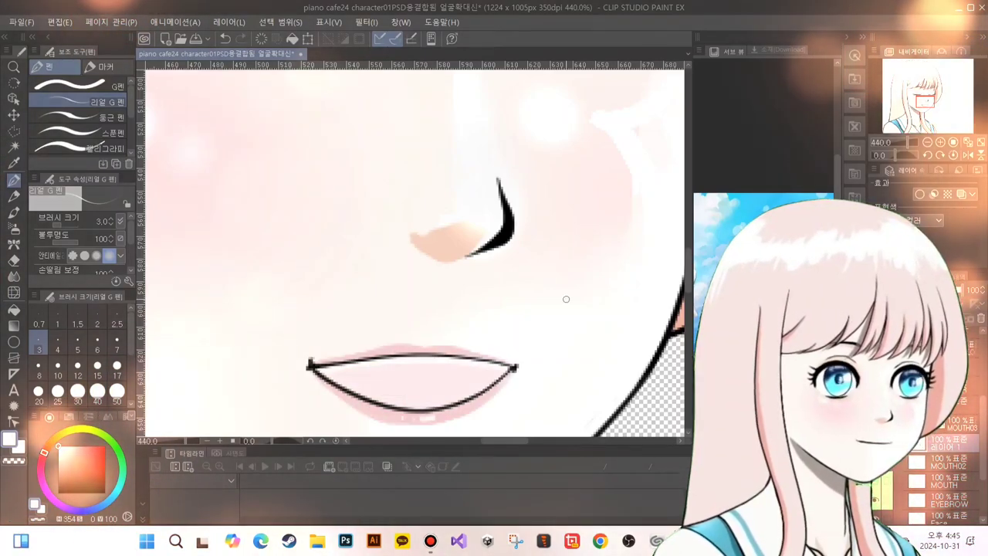
{"action": "left_click", "coordinate": [494, 376], "text": "alt"}
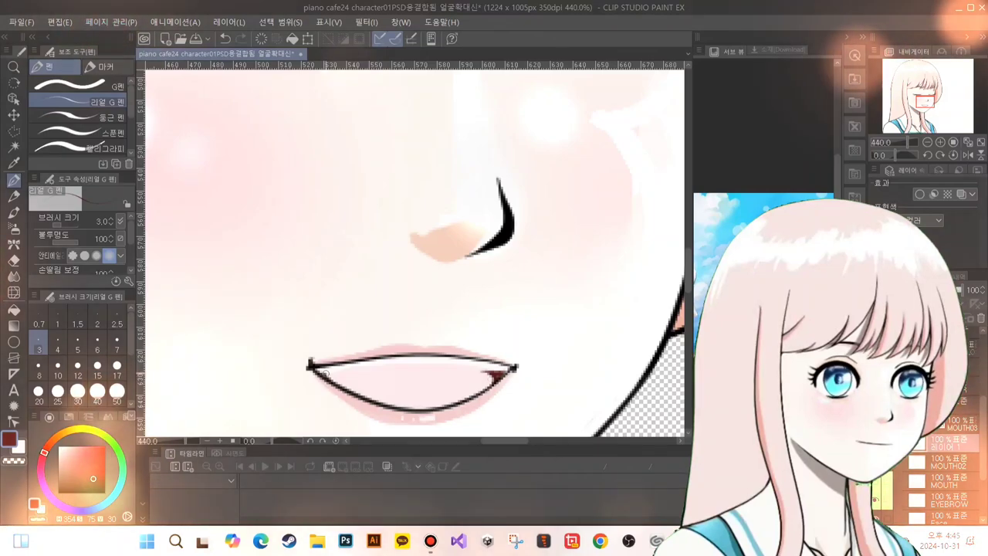
{"action": "scroll", "coordinate": [492, 376], "scroll_direction": "down", "scroll_amount": 3}
{"action": "right_click", "coordinate": [941, 446]}
{"action": "left_click", "coordinate": [876, 202]}
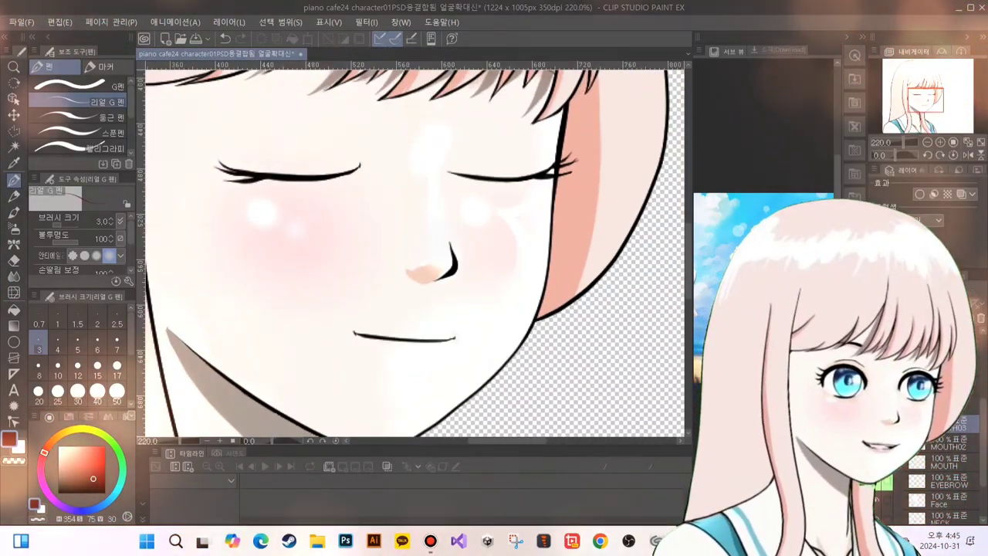
- Enlarge the dark red shadow inside the open mouth's right corner on MOUTH03, using the original mouth as a guide
{"action": "left_click_drag", "start_coordinate": [354, 332], "coordinate": [361, 336]}
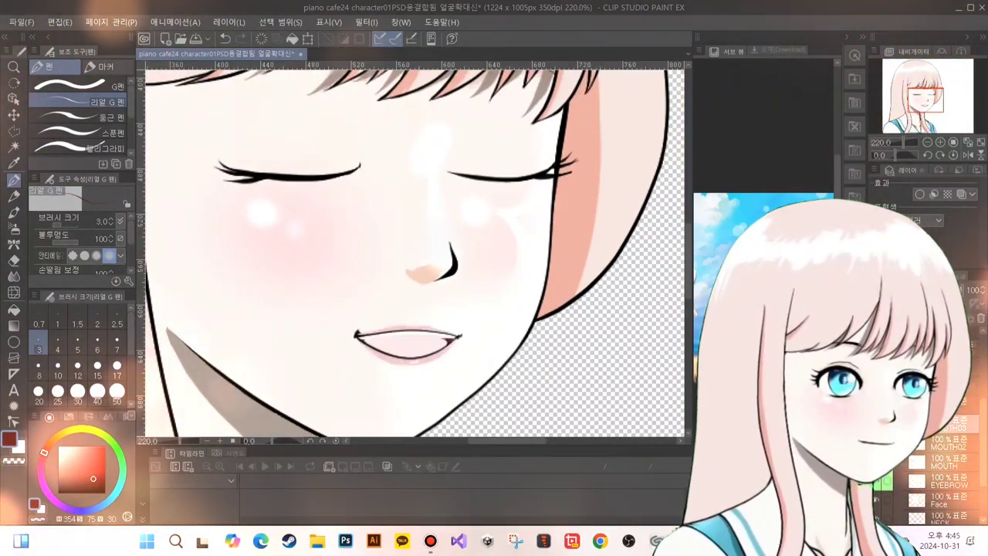
{"action": "scroll", "coordinate": [410, 342], "scroll_direction": "up", "scroll_amount": 4}
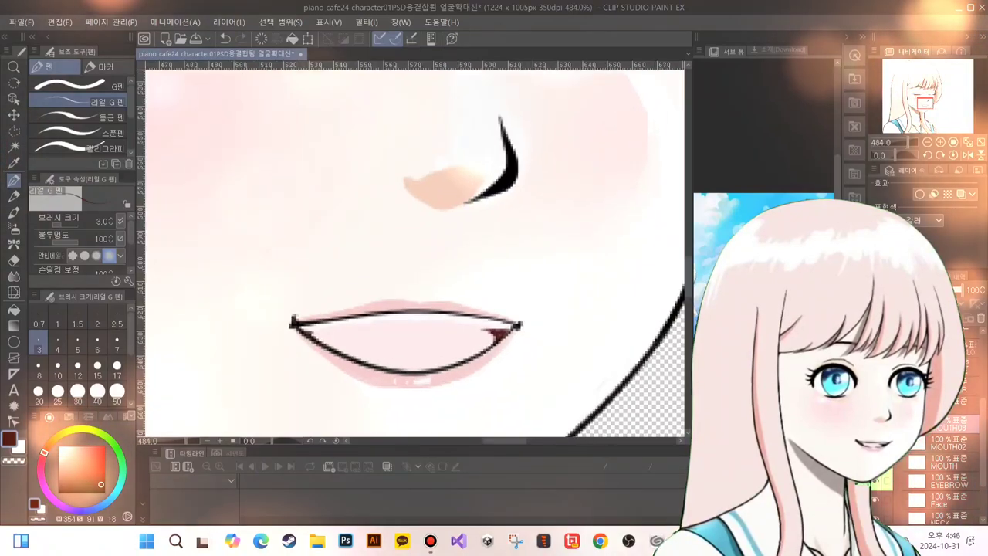
{"action": "left_click_drag", "start_coordinate": [497, 336], "coordinate": [480, 340]}
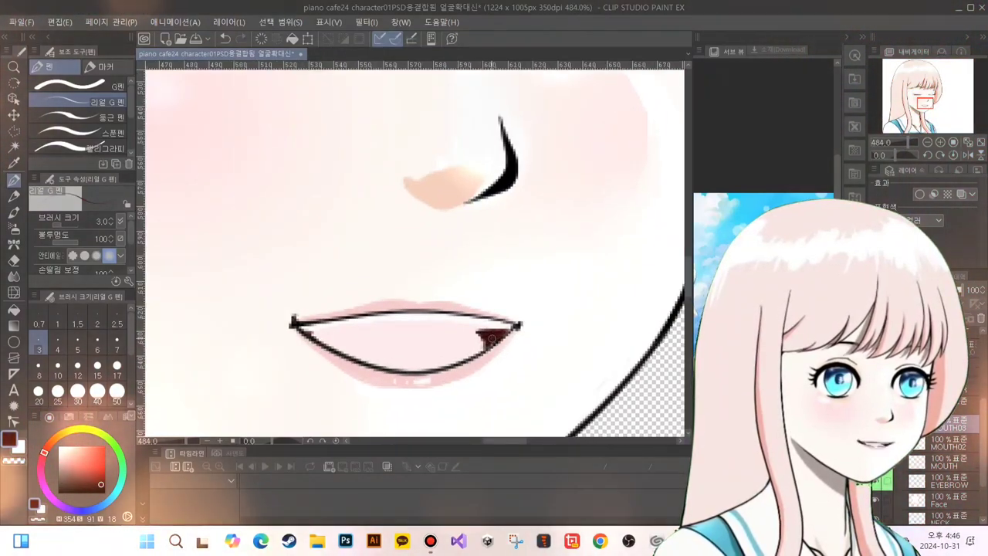
{"action": "left_click_drag", "start_coordinate": [309, 328], "coordinate": [463, 332]}
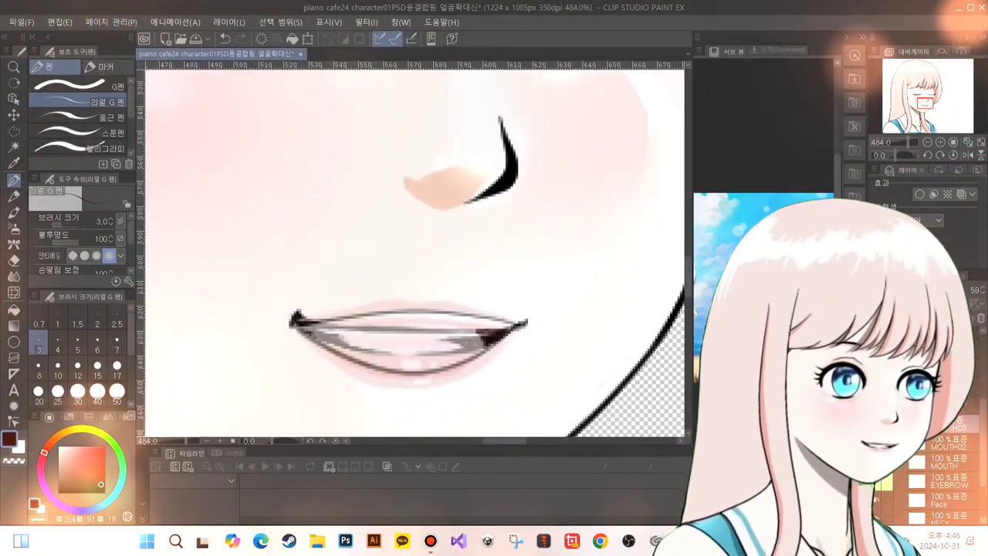
{"action": "key", "text": "ctrl+z"}
{"action": "mouse_move", "coordinate": [309, 328]}
{"action": "left_mouse_down"}
{"action": "mouse_move", "coordinate": [466, 332]}
{"action": "mouse_move", "coordinate": [481, 341]}
{"action": "left_mouse_up"}
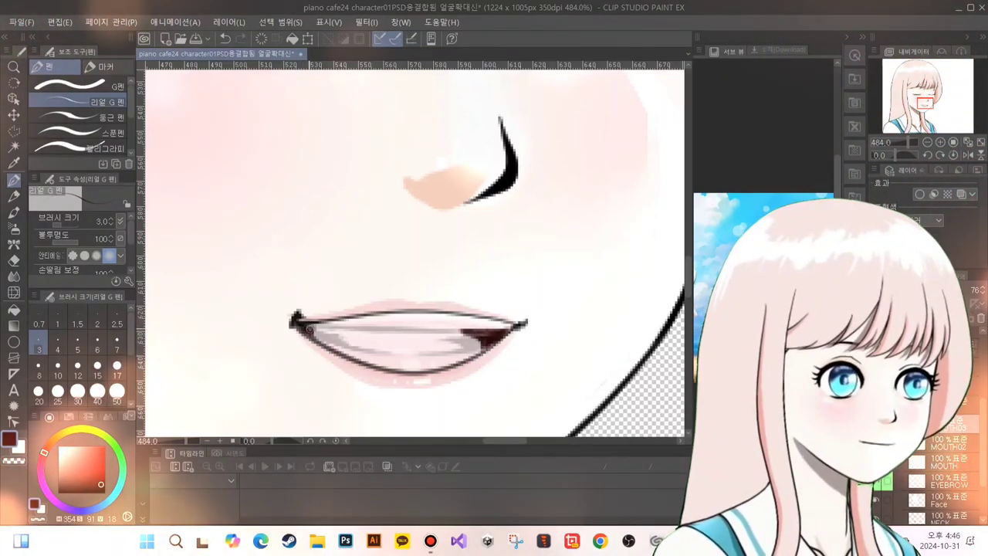
- Deepen the mouth's corner shadows on MOUTH03 with a near-black red and refine their inner edges
{"action": "key", "text": "ctrl+z"}
{"action": "key", "text": "ctrl+z"}
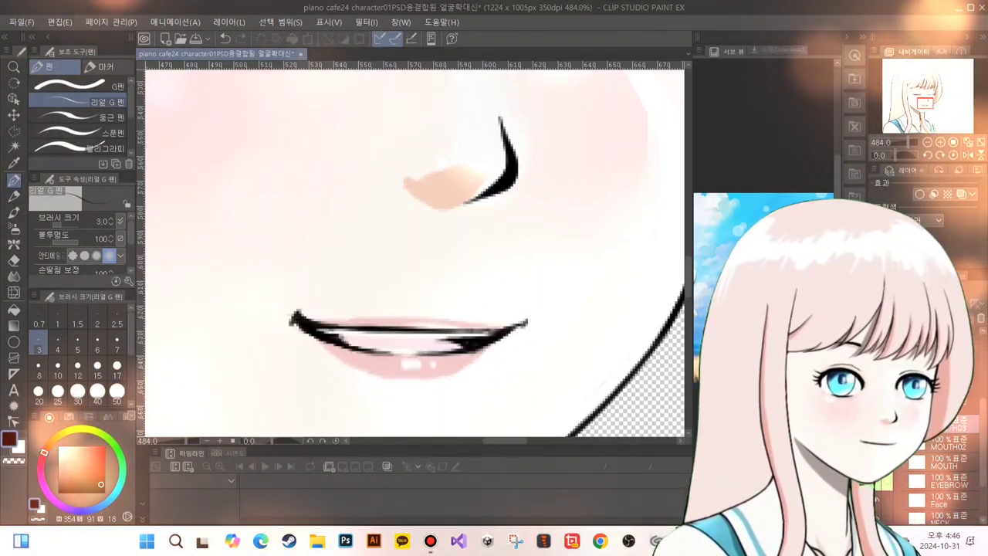
{"action": "key", "text": "ctrl+y"}
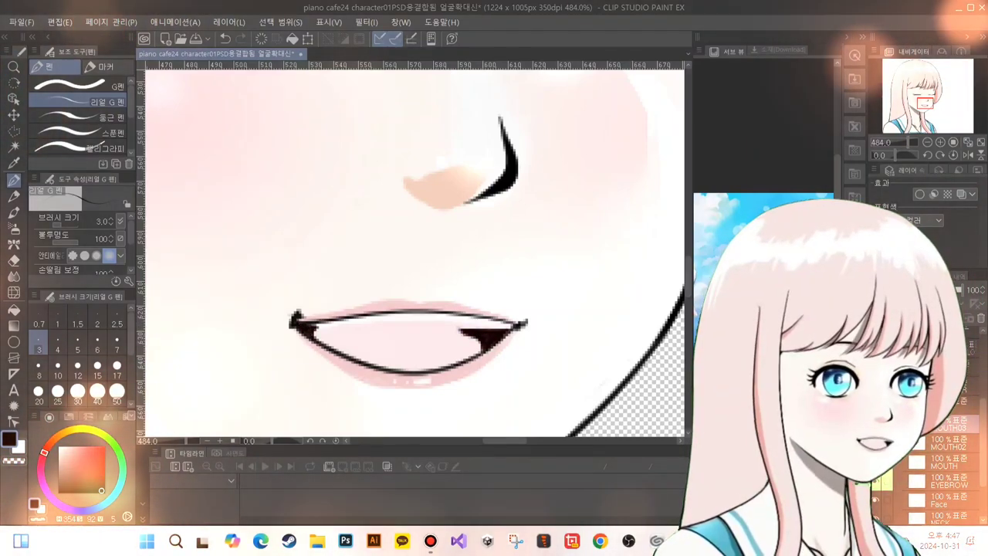
{"action": "key", "text": "ctrl+z"}
{"action": "key", "text": "ctrl+y"}
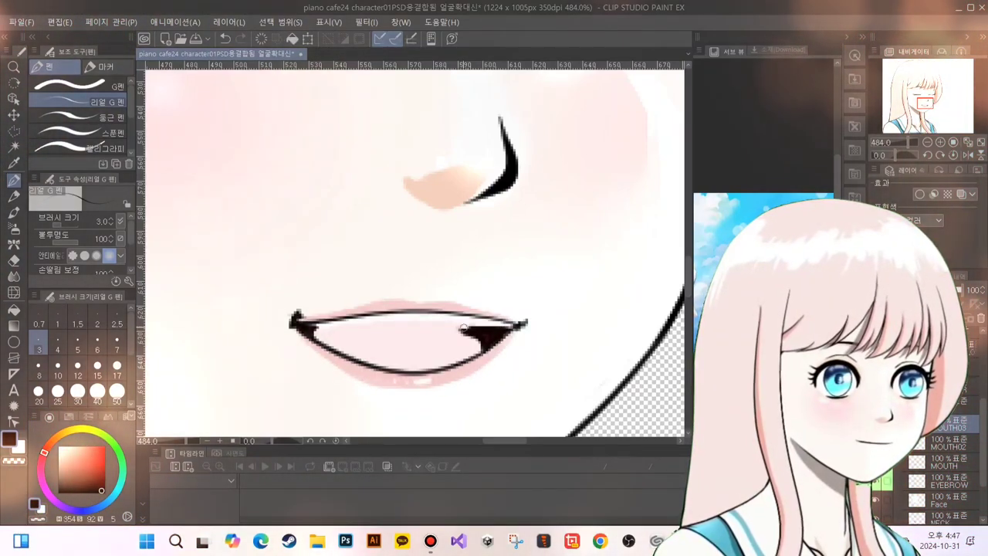
{"action": "key", "text": "ctrl+z"}
{"action": "key", "text": "ctrl+z"}
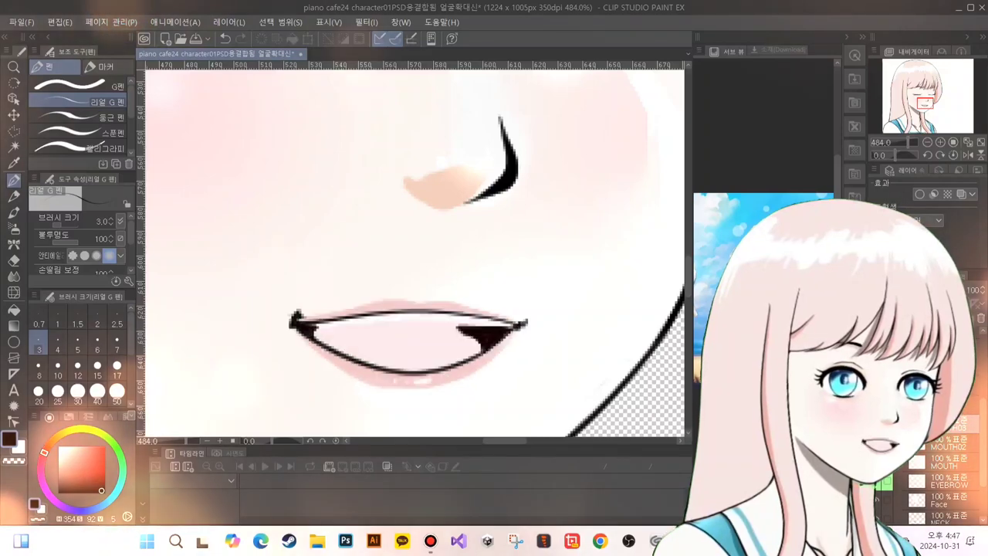
- Tidy the right corner shadow's inner edge with the sampled pale colour and compare MOUTH03 with the original mouth
{"action": "left_click", "coordinate": [467, 331], "text": "alt"}
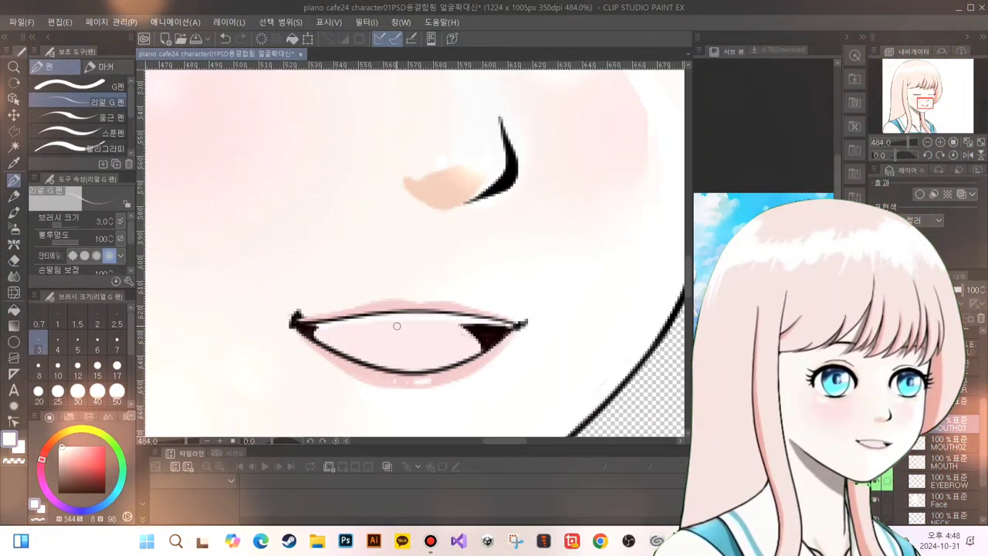
{"action": "key", "text": "ctrl+z"}
{"action": "key", "text": "ctrl+y"}
{"action": "key", "text": "ctrl+z"}
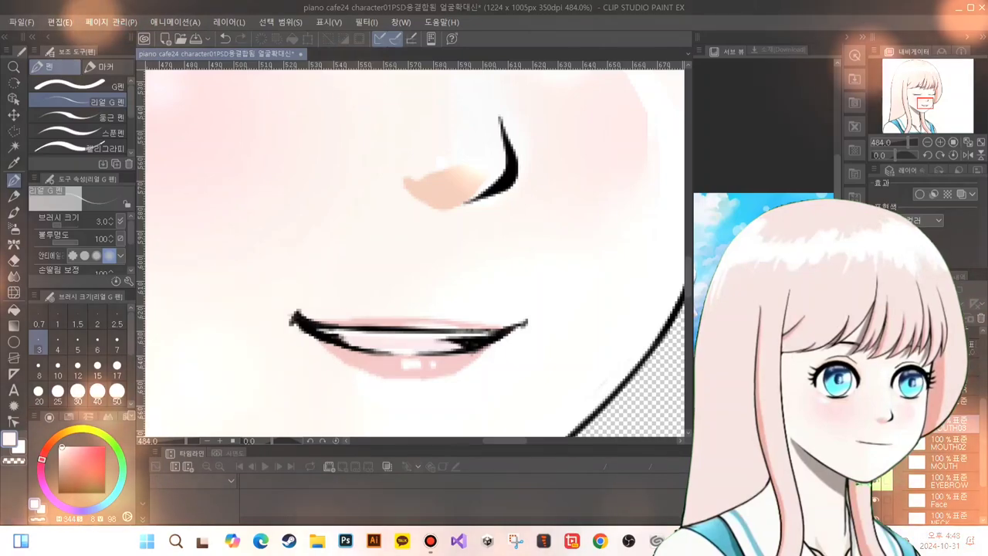
{"action": "key", "text": "ctrl+y"}
{"action": "key", "text": "ctrl+z"}
{"action": "key", "text": "ctrl+z"}
{"action": "key", "text": "ctrl+y"}
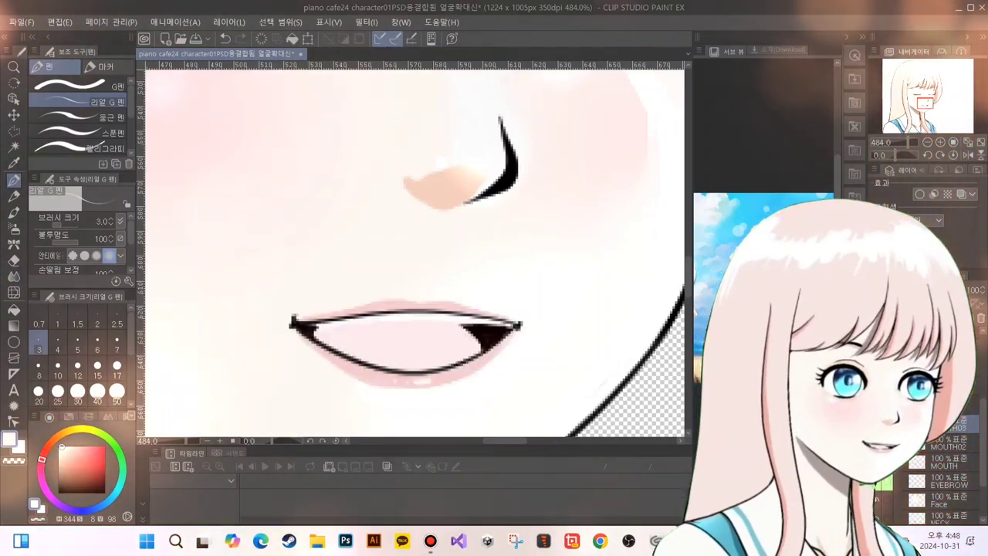
{"action": "scroll", "coordinate": [362, 236], "scroll_direction": "down", "scroll_amount": 2}
{"action": "key", "text": "ctrl+z"}
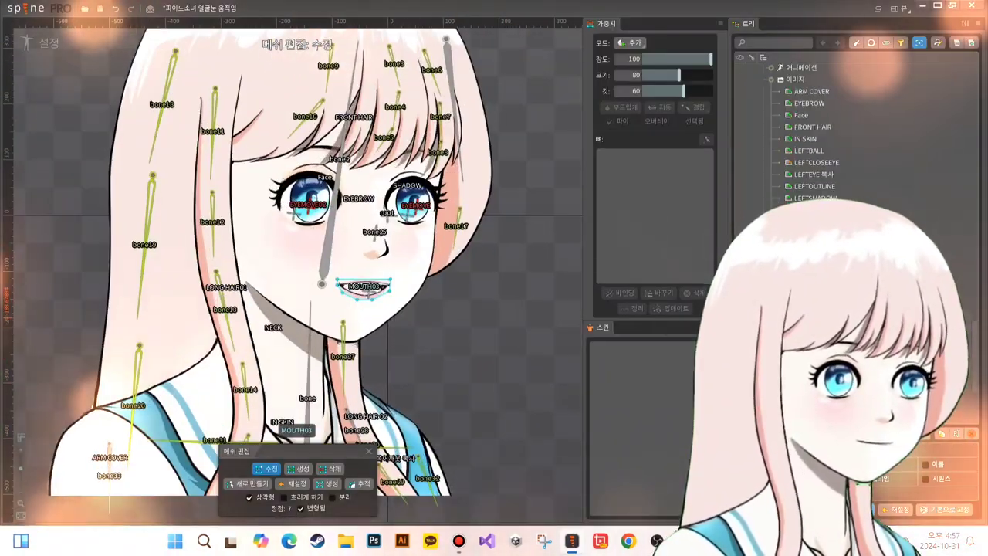
- In Spine, leave the MOUTH03 mesh editing and hide the LEFTCLOSEEYE image on the character's face
{"action": "key", "text": "Escape"}
{"action": "left_click", "coordinate": [307, 203]}
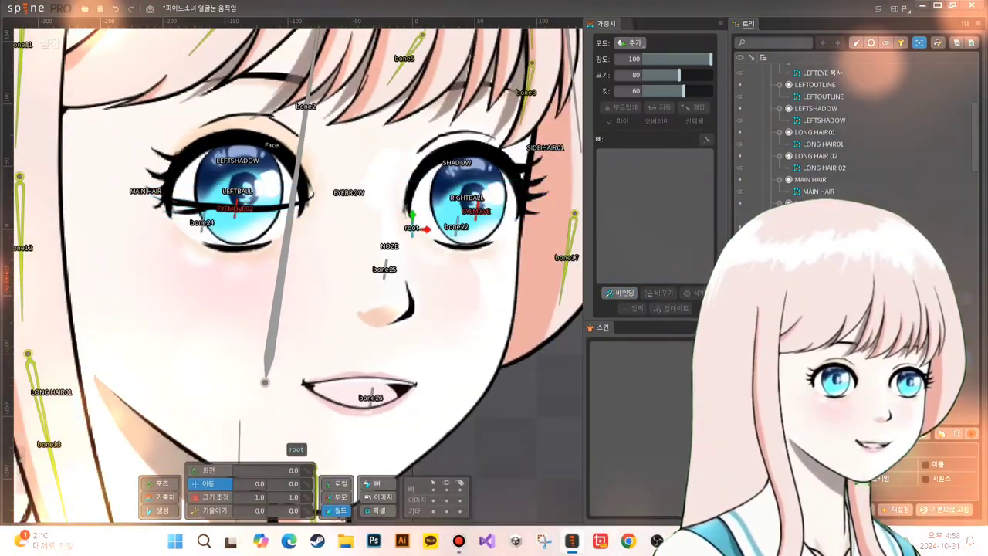
{"action": "scroll", "coordinate": [849, 131], "scroll_direction": "up", "scroll_amount": 2}
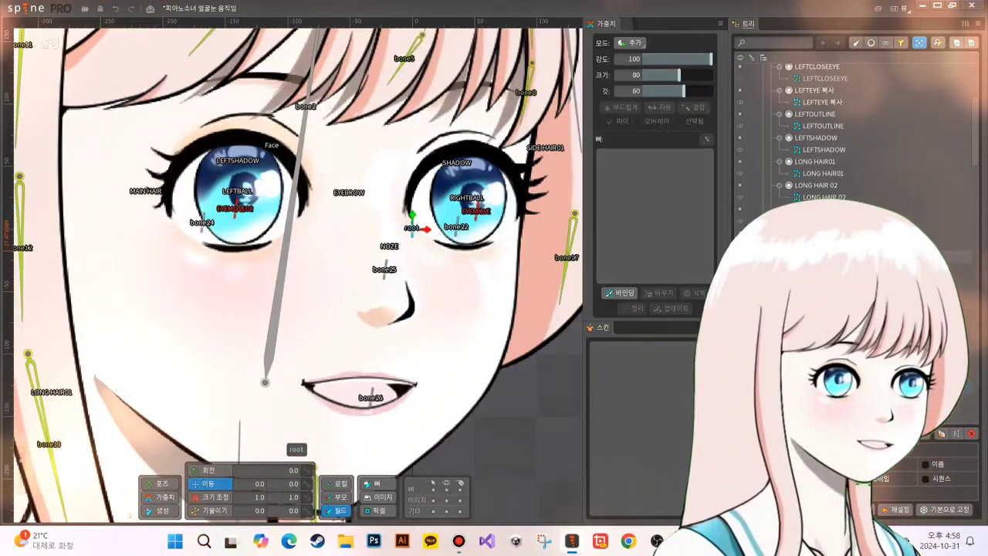
{"action": "left_click", "coordinate": [266, 372]}
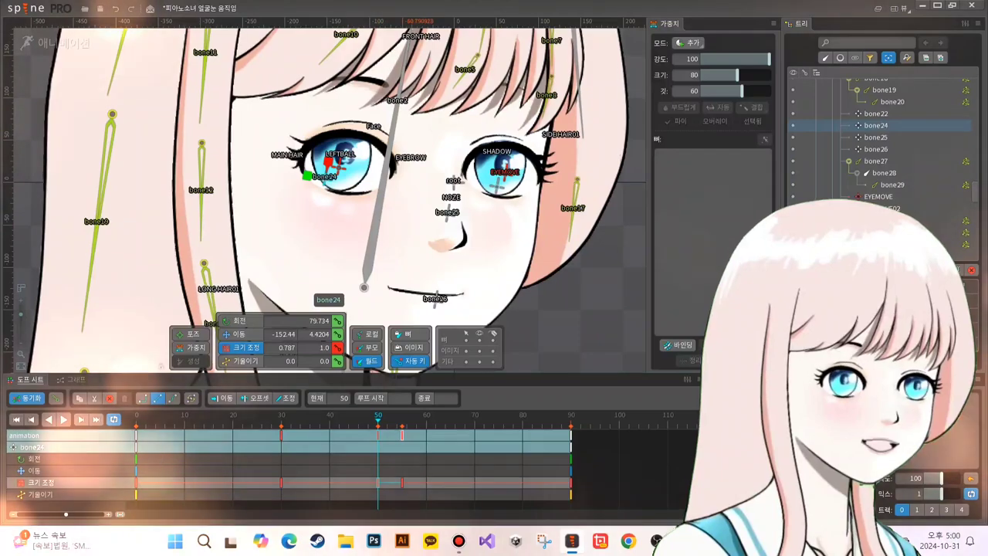
- Switch both eyes from the open-eye images to LEFTCLOSEEYE and RIGHTCLOSEEYE at frame 60
{"action": "left_click", "coordinate": [876, 114]}
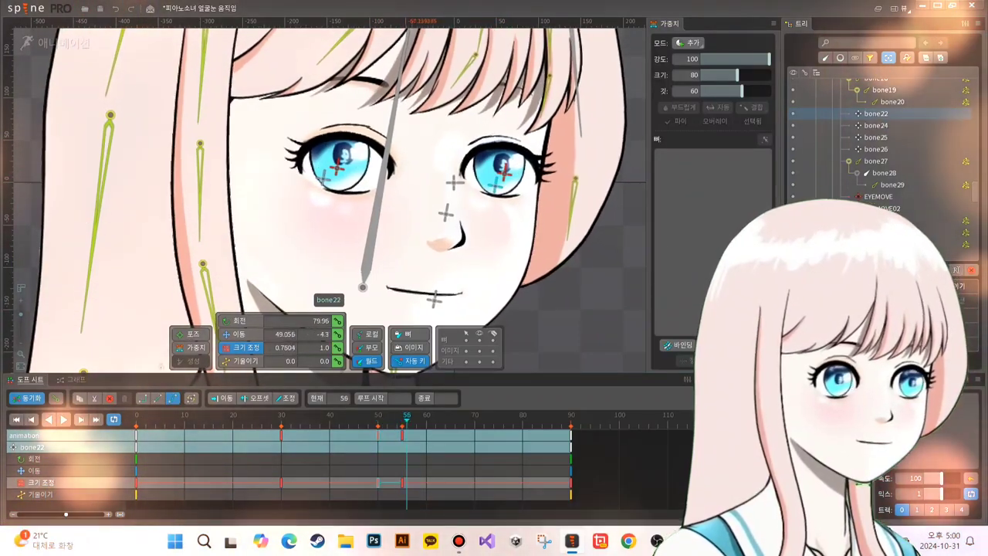
{"action": "left_click", "coordinate": [339, 169]}
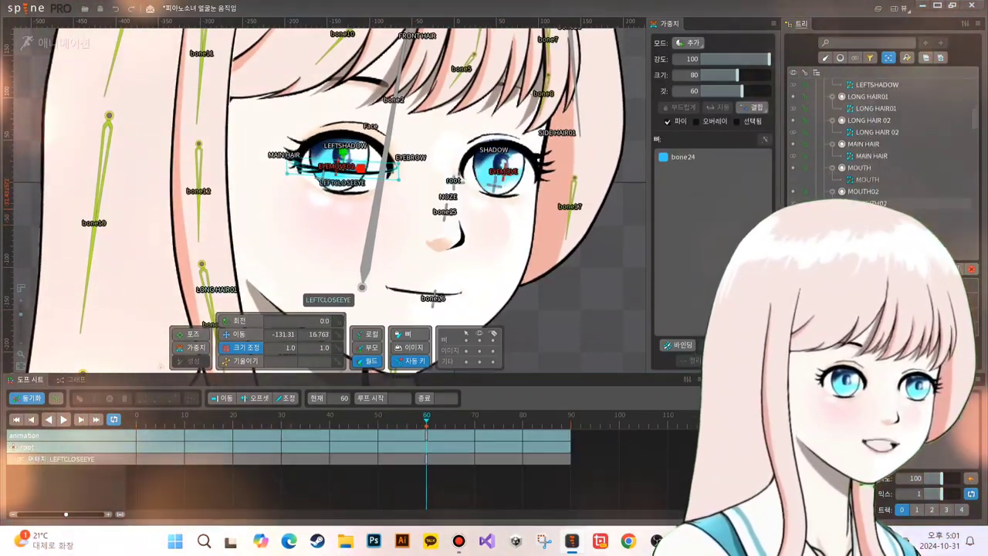
{"action": "left_click", "coordinate": [502, 171]}
{"action": "left_click", "coordinate": [453, 177]}
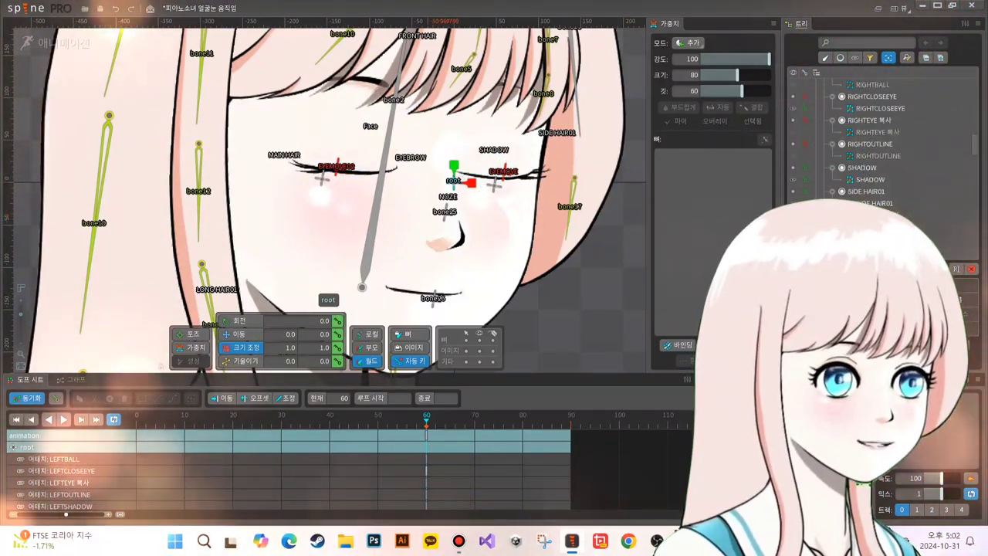
- Restore the open-eye images at frame 75, key bone24's scale there, and play the animation
{"action": "left_click", "coordinate": [497, 458]}
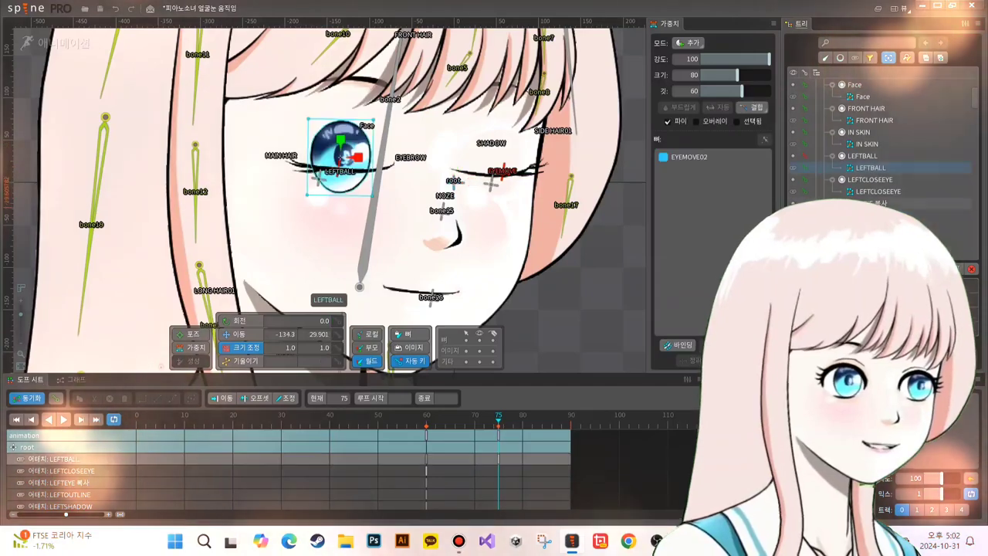
{"action": "left_click", "coordinate": [339, 154]}
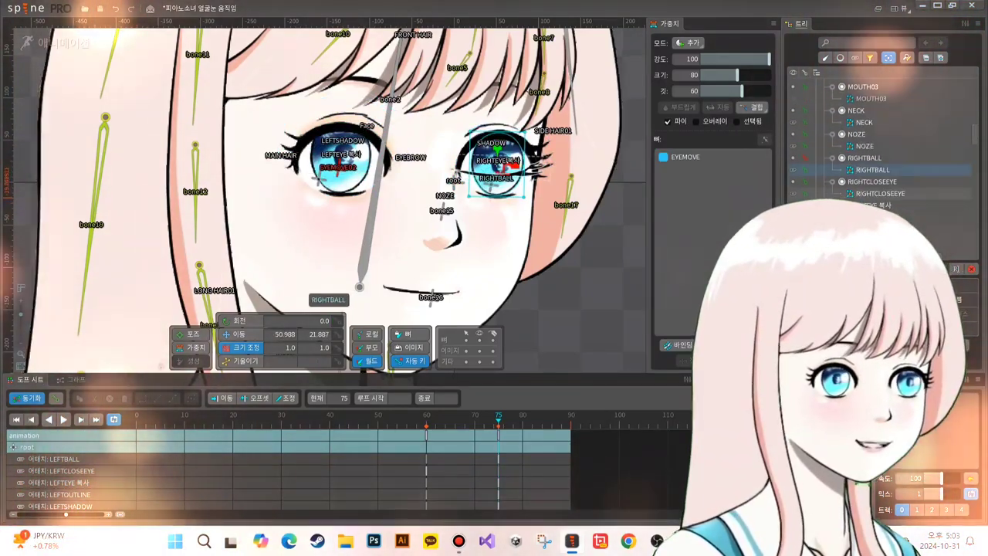
{"action": "left_click", "coordinate": [301, 176]}
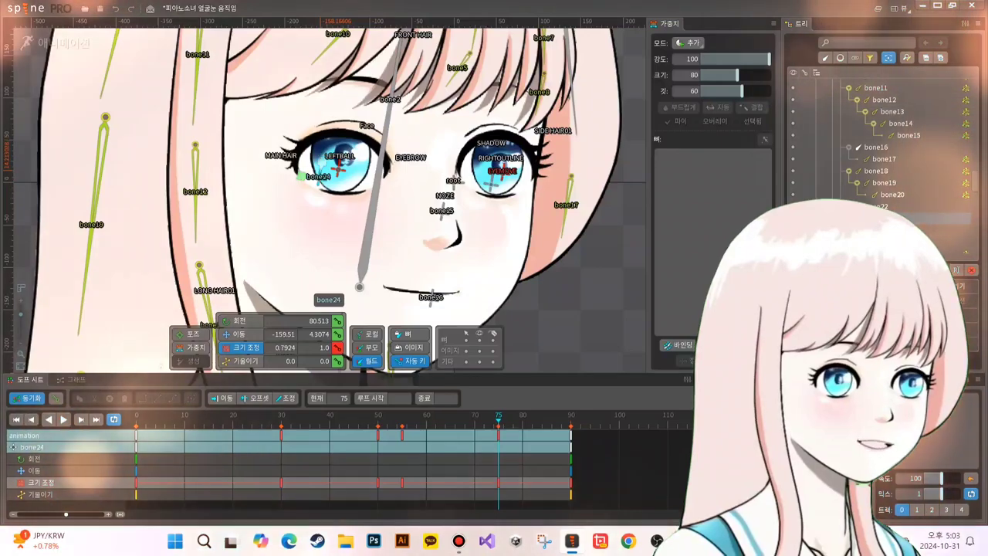
{"action": "key", "text": "space"}
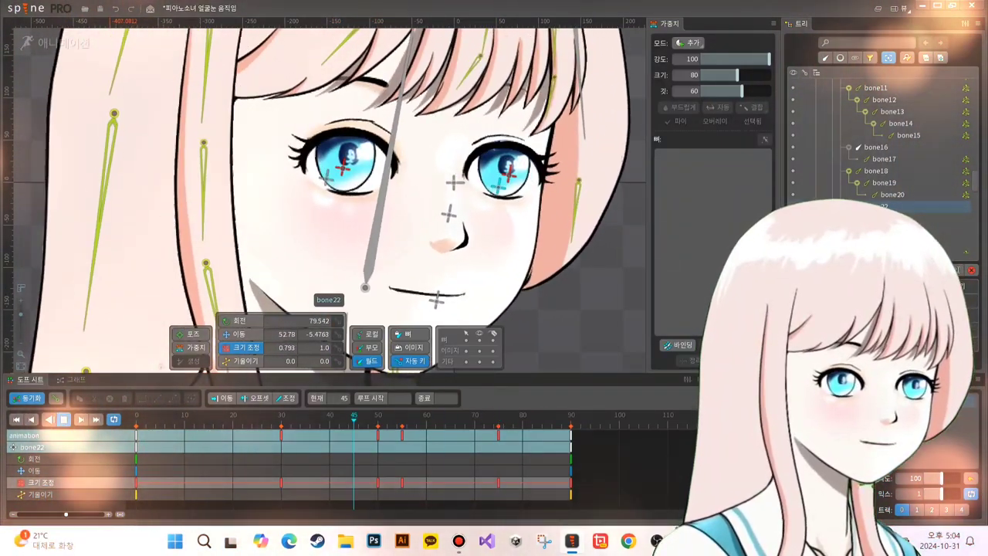
{"action": "key", "text": "space"}
- Key the EYEMOVE02 pupil bone's translation at frame 50 and play back the blink
{"action": "left_click", "coordinate": [355, 168]}
{"action": "left_click", "coordinate": [378, 470]}
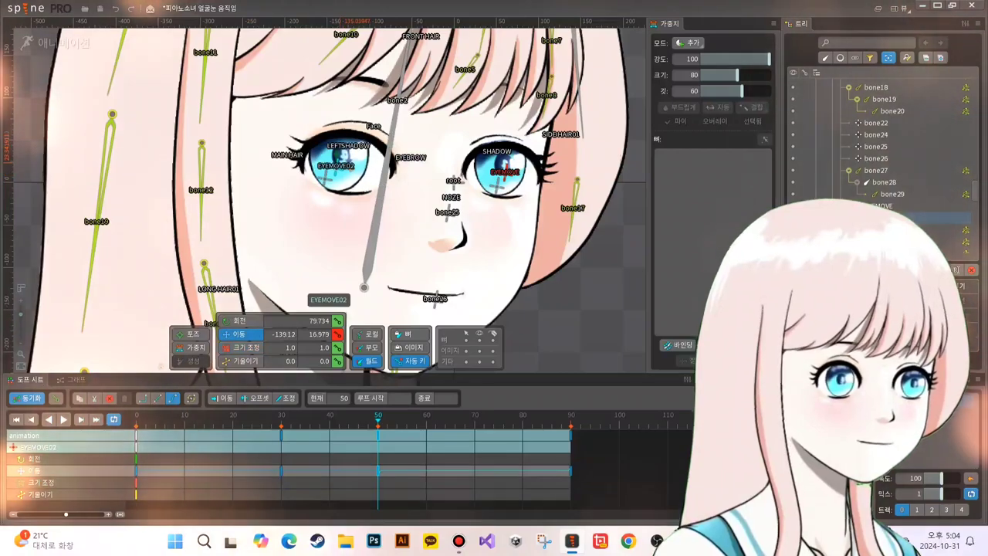
{"action": "key", "text": "space"}
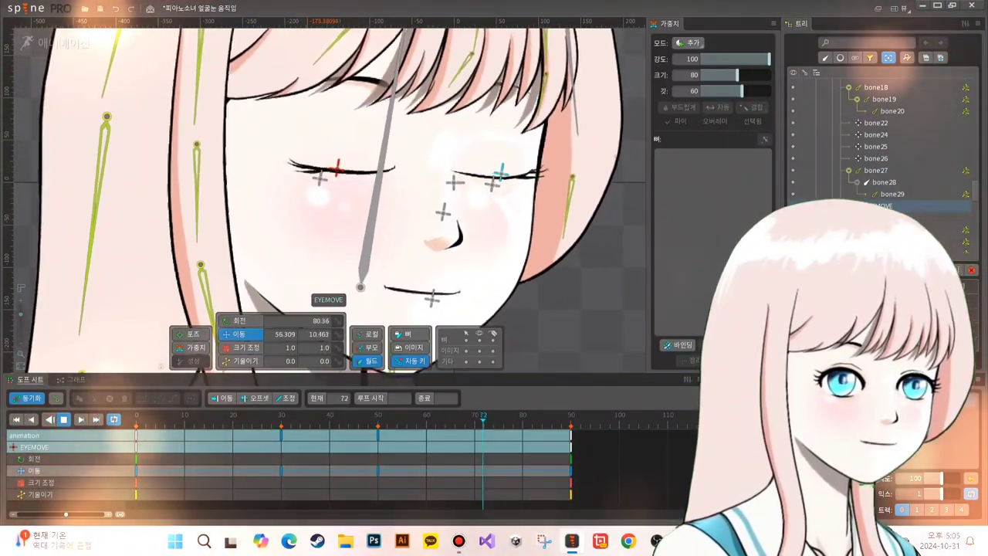
{"action": "key", "text": "Escape"}
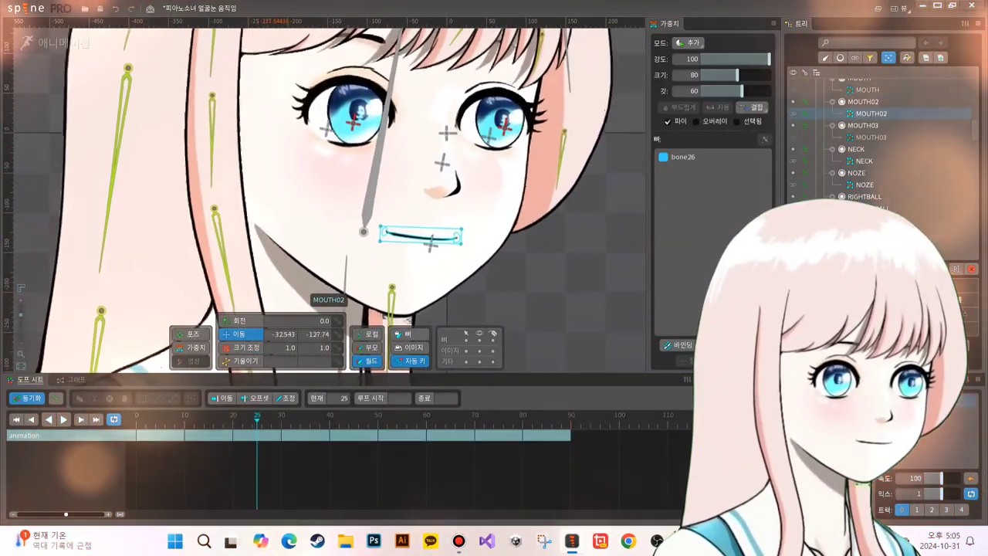
- Key the mouth image swaps between MOUTH02 and MOUTH03 at frames 20, 30, 40 and 50
{"action": "key", "text": "space"}
{"action": "left_click", "coordinate": [866, 160]}
{"action": "left_click", "coordinate": [281, 417]}
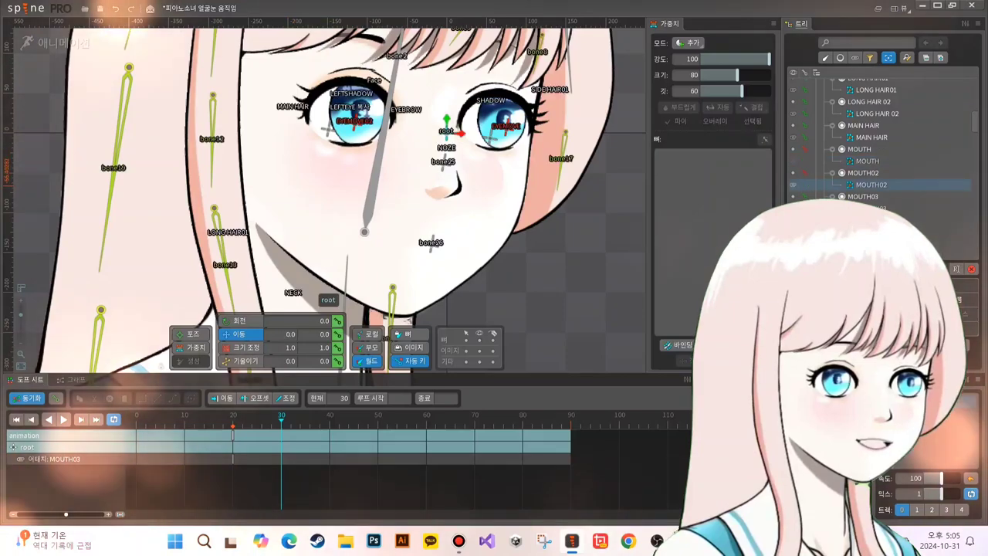
{"action": "left_click", "coordinate": [870, 209]}
{"action": "left_click", "coordinate": [330, 417]}
{"action": "left_click", "coordinate": [870, 209]}
{"action": "left_click", "coordinate": [378, 417]}
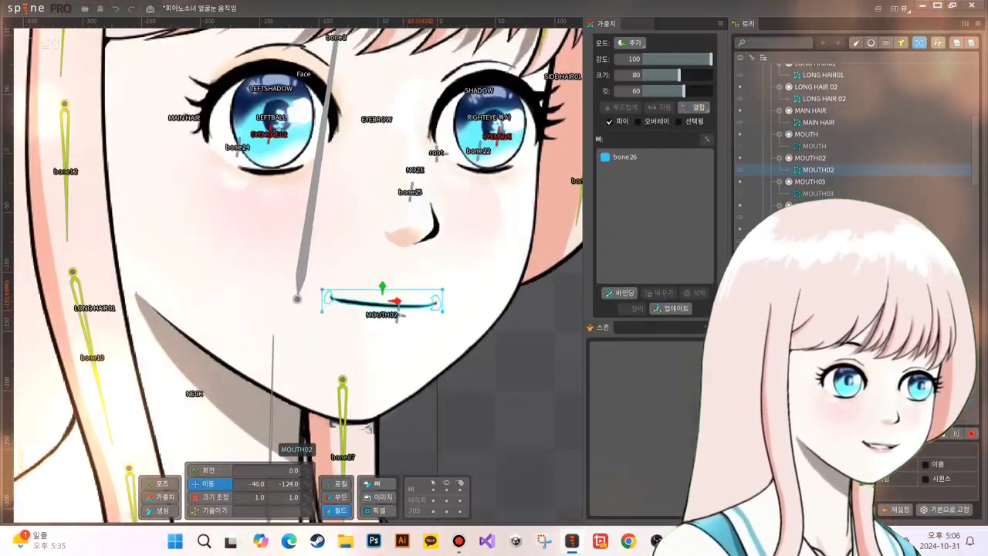
- Retime the mouth image keys after frame 20 to frames 36, 46 and 60, and key the root's scale at frame 20
{"action": "left_click", "coordinate": [818, 193]}
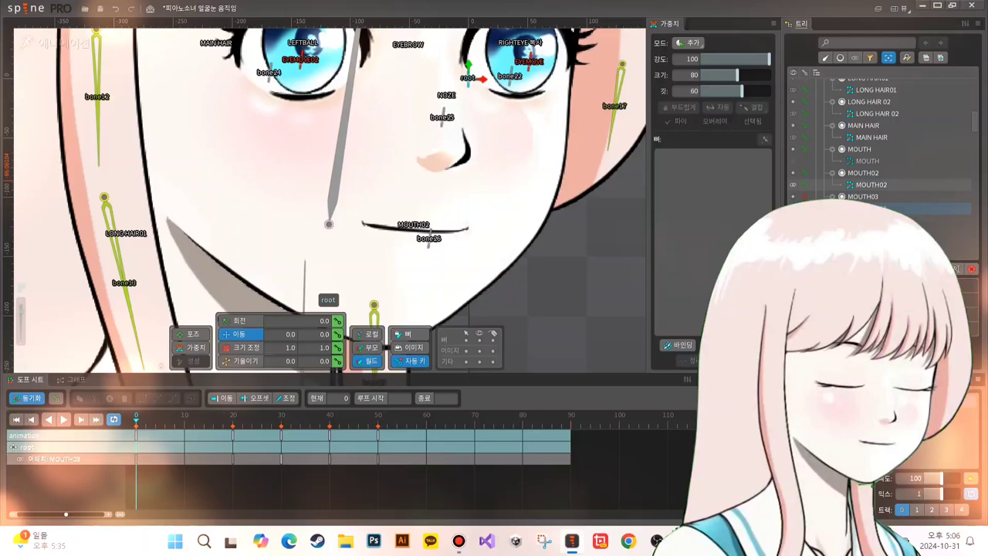
{"action": "left_click", "coordinate": [233, 424]}
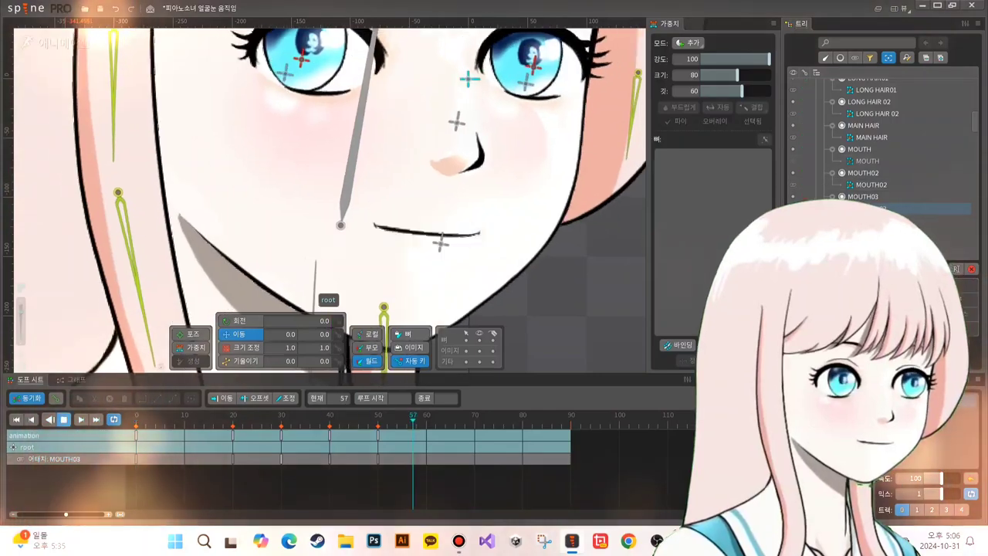
{"action": "left_click_drag", "start_coordinate": [281, 447], "coordinate": [309, 447]}
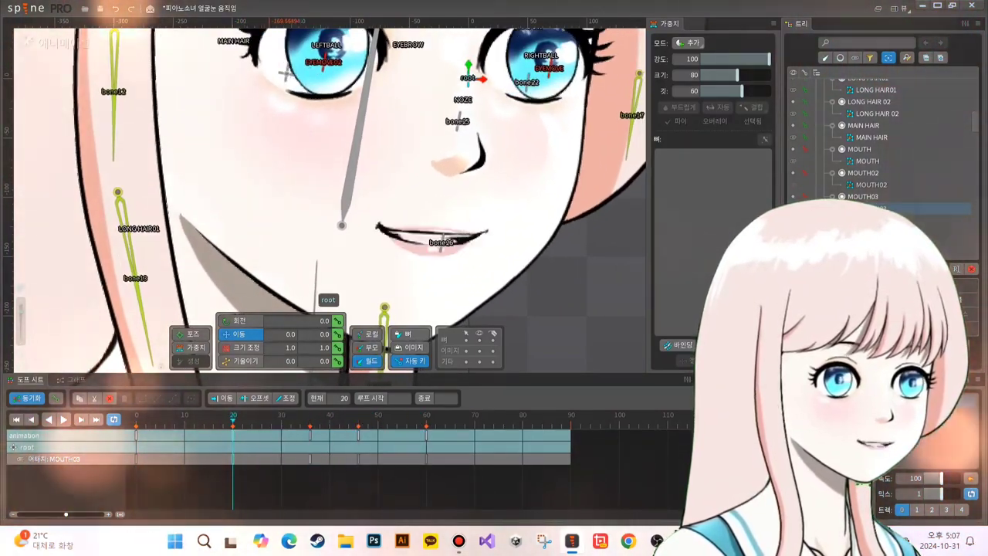
{"action": "left_click", "coordinate": [337, 348]}
{"action": "left_click", "coordinate": [281, 424]}
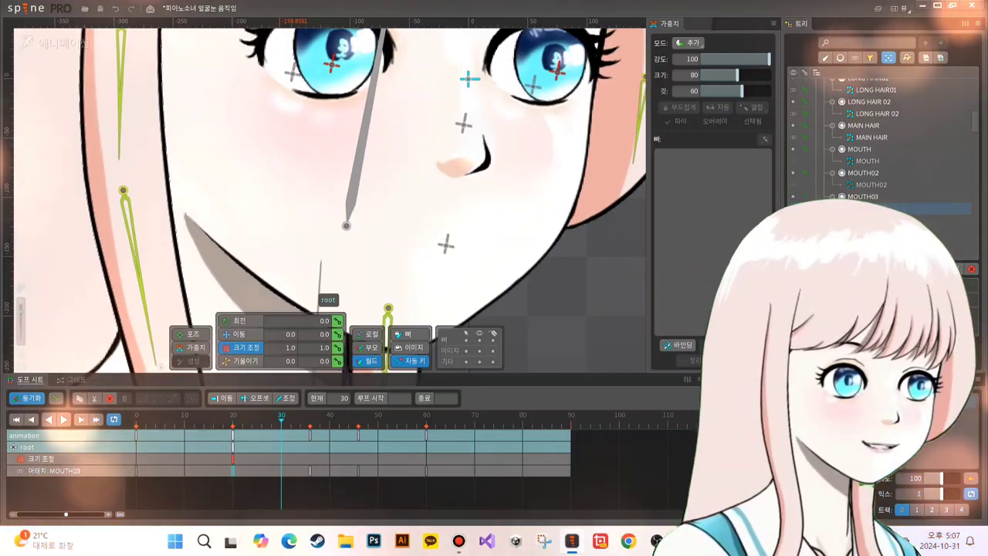
- Try scaling the mouth bone bone26 to 1.0093 on its first axis at frame 30, and undo it
{"action": "left_click", "coordinate": [232, 425]}
{"action": "left_click", "coordinate": [432, 240]}
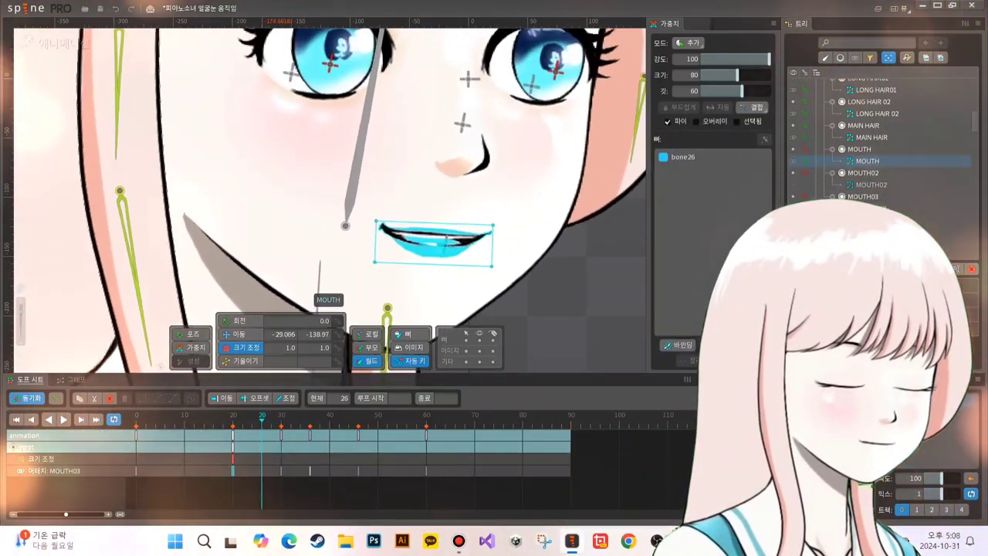
{"action": "left_click", "coordinate": [432, 239]}
{"action": "left_click", "coordinate": [281, 424]}
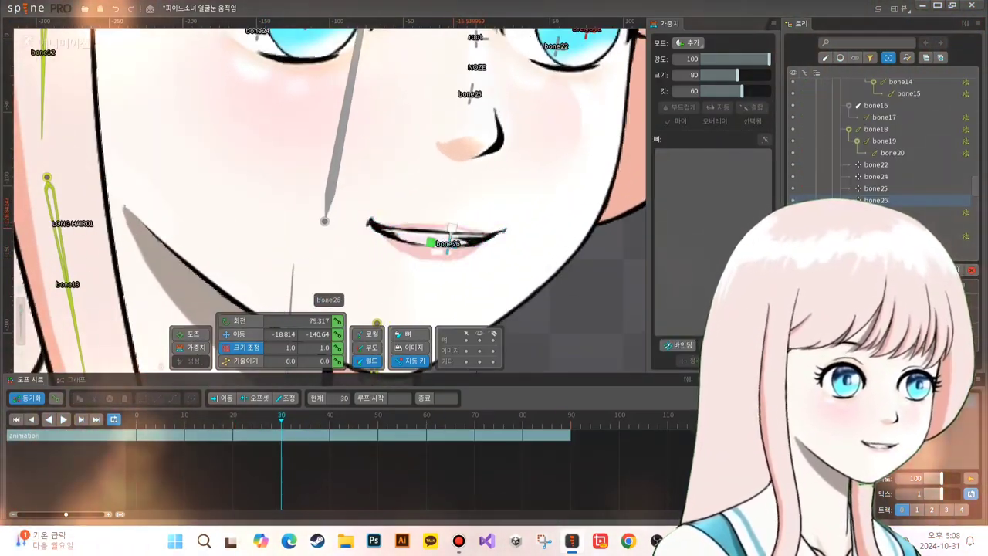
{"action": "left_click_drag", "start_coordinate": [421, 189], "coordinate": [457, 189]}
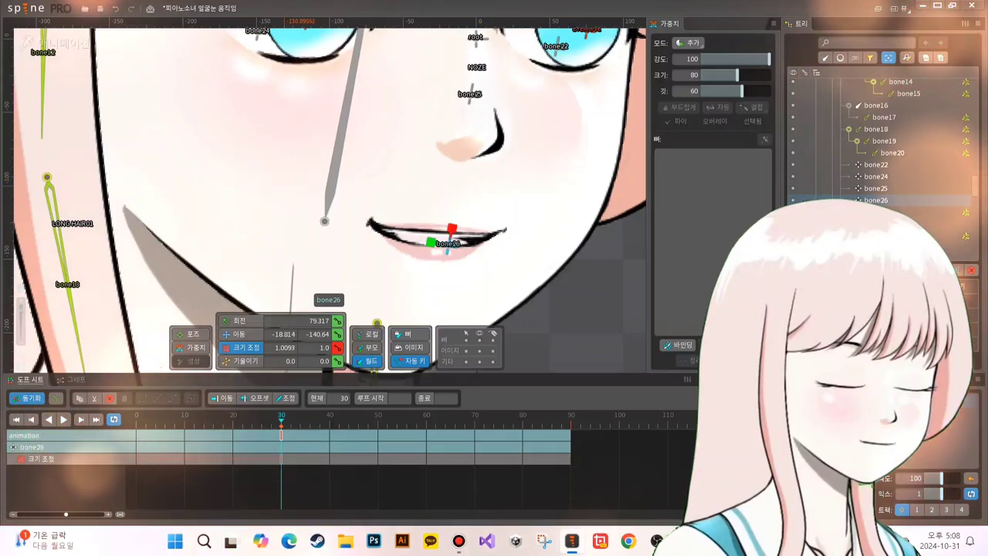
{"action": "key", "text": "ctrl+z"}
- Bind the MOUTH mesh to bone2 alongside bone26 and weight its right corner vertices 100% to bone2
{"action": "left_click", "coordinate": [58, 42]}
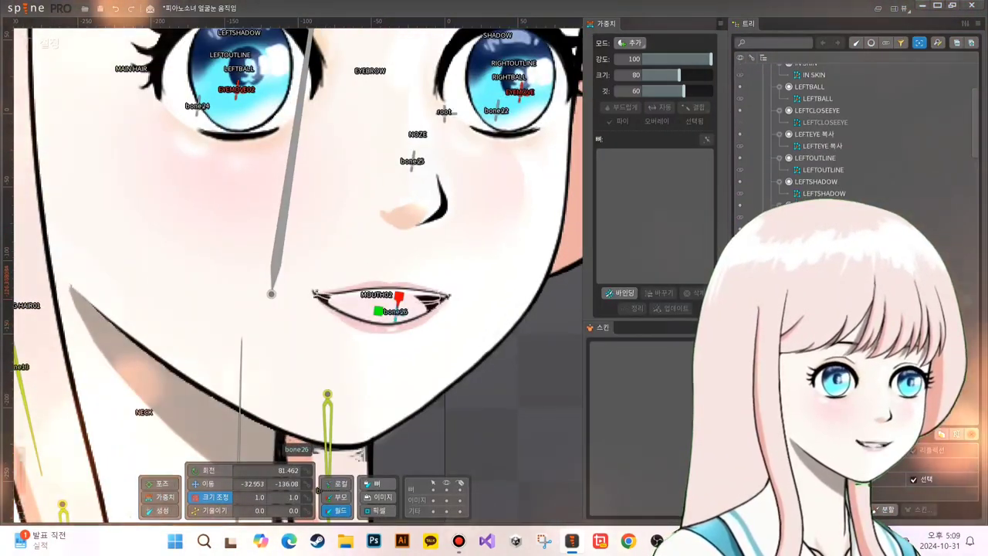
{"action": "left_click", "coordinate": [54, 43]}
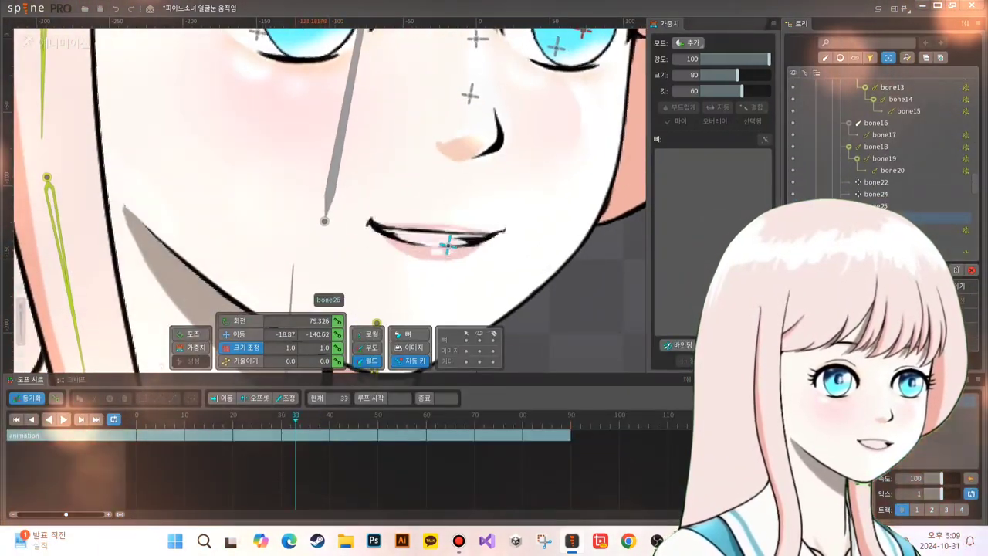
{"action": "left_click", "coordinate": [54, 42]}
{"action": "left_click", "coordinate": [814, 173]}
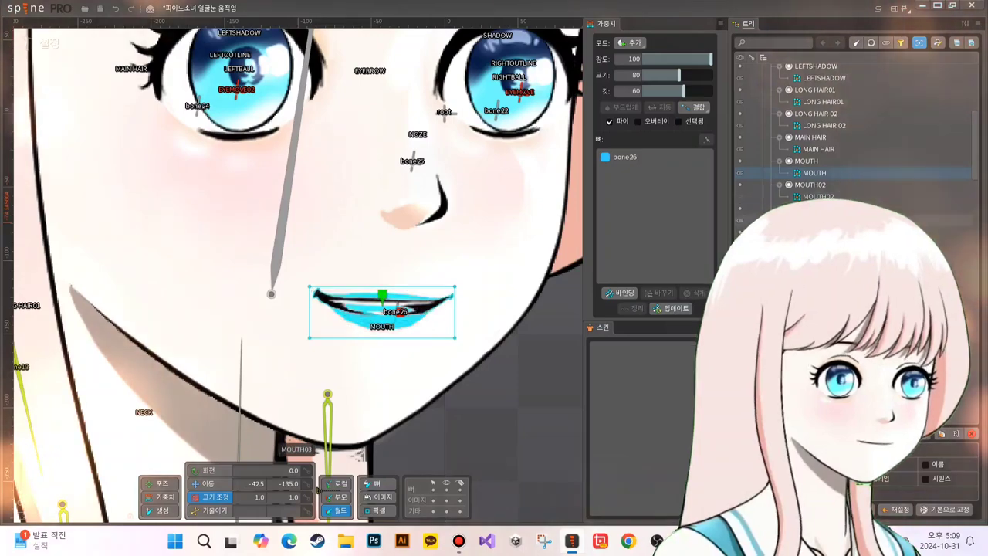
{"action": "left_click", "coordinate": [359, 483]}
{"action": "left_click", "coordinate": [368, 450]}
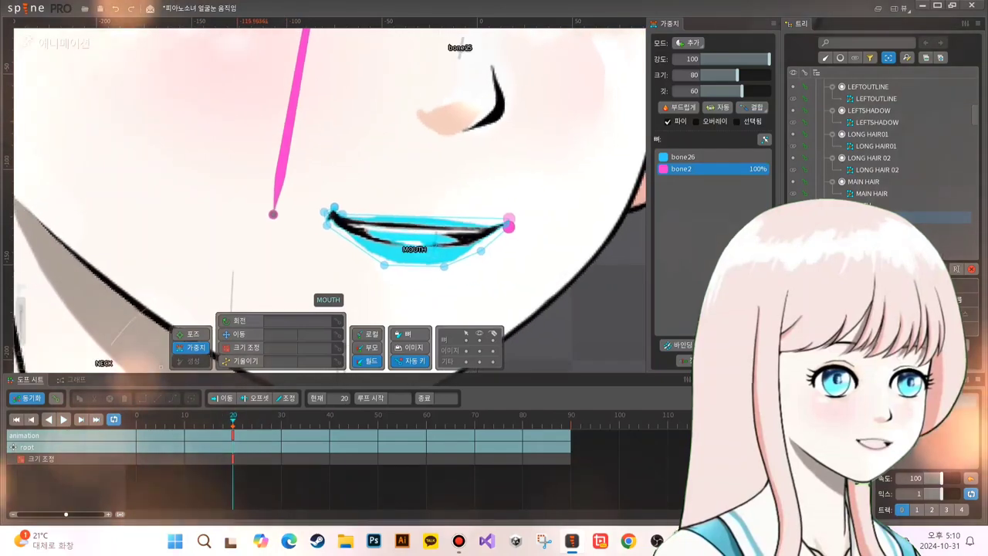
{"action": "key", "text": "x"}
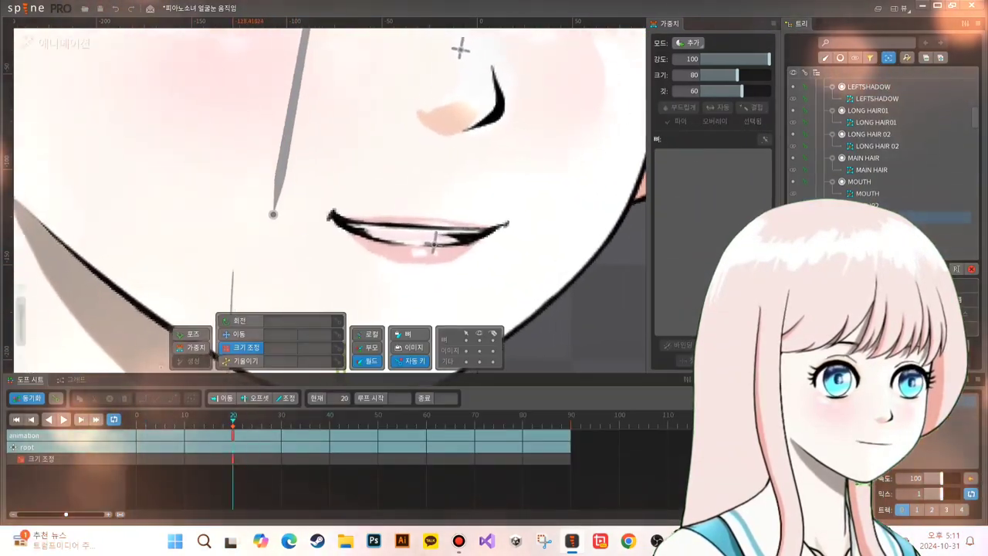
- Key bone26's scale at frames 24, 28 and 34 to stretch the mouth open to about 1.24, and preview the motion
{"action": "left_click", "coordinate": [432, 241]}
{"action": "scroll", "coordinate": [420, 224], "scroll_direction": "up", "scroll_amount": 1}
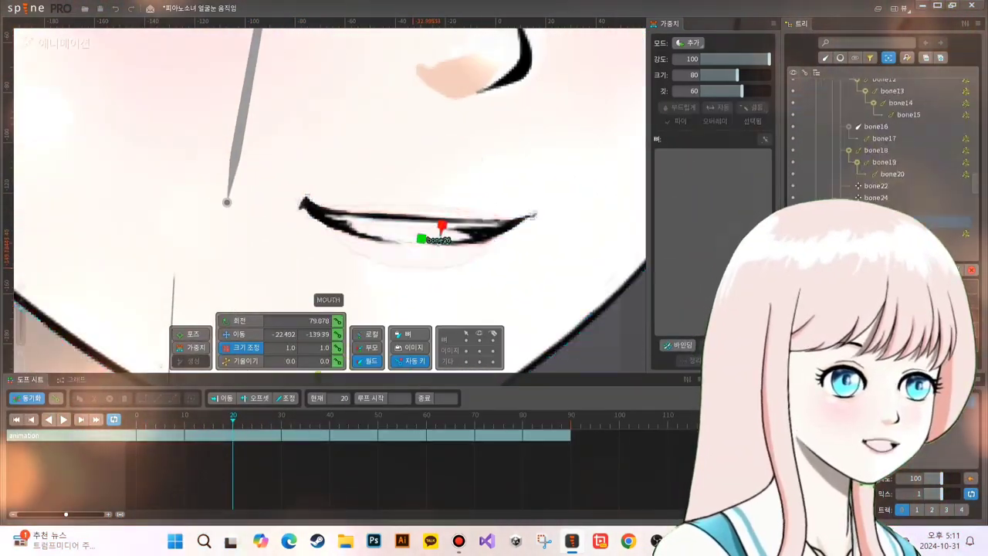
{"action": "scroll", "coordinate": [421, 223], "scroll_direction": "down", "scroll_amount": 1}
{"action": "left_click_drag", "start_coordinate": [417, 220], "coordinate": [423, 218]}
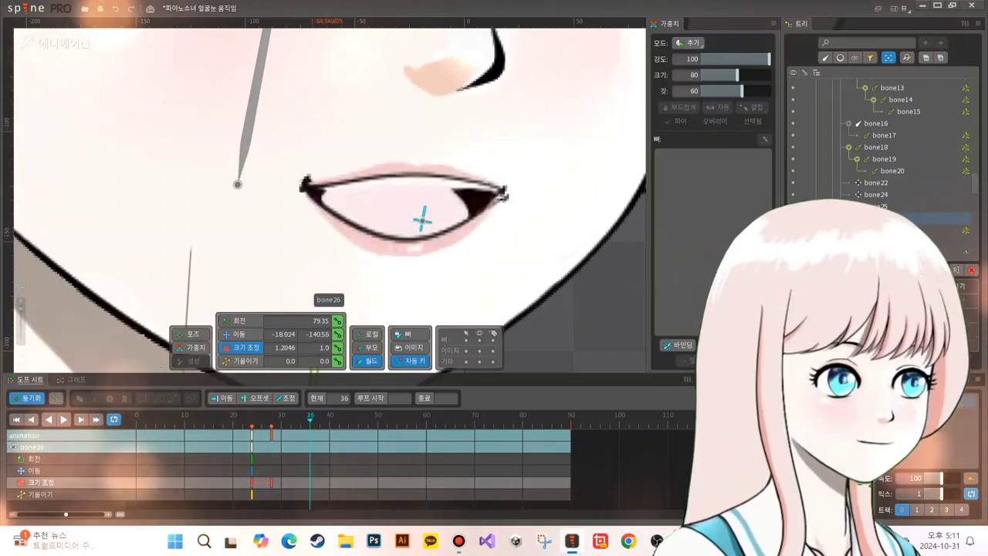
{"action": "key", "text": "space"}
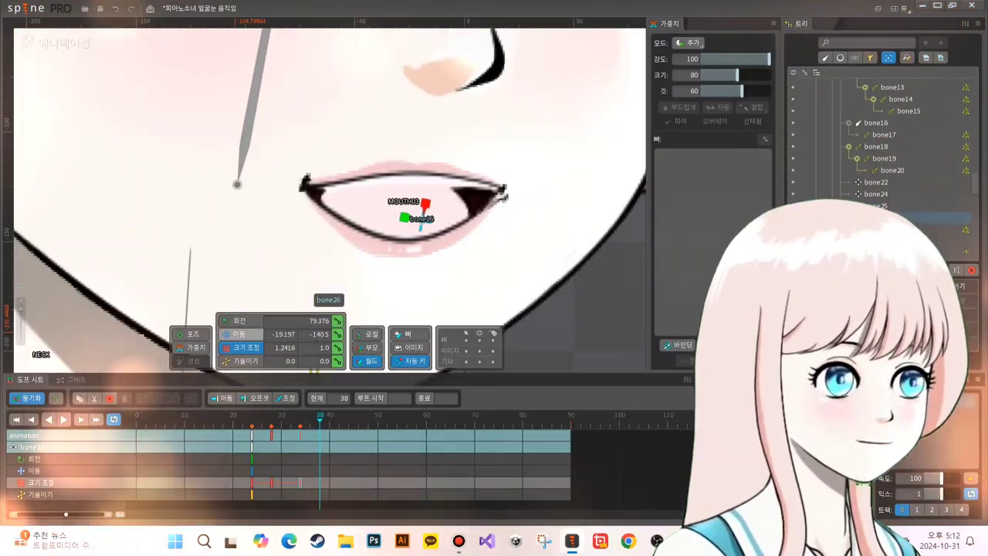
{"action": "left_click", "coordinate": [422, 219]}
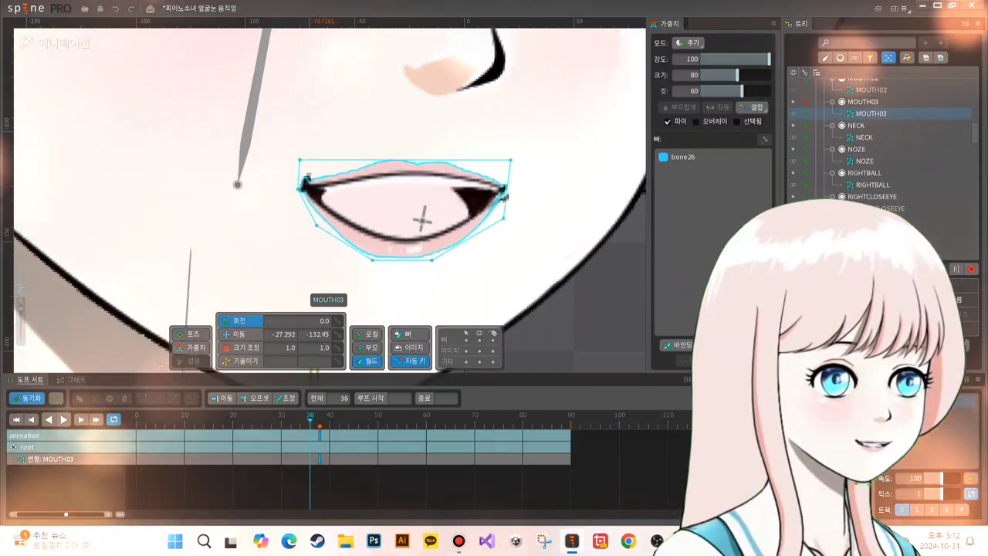